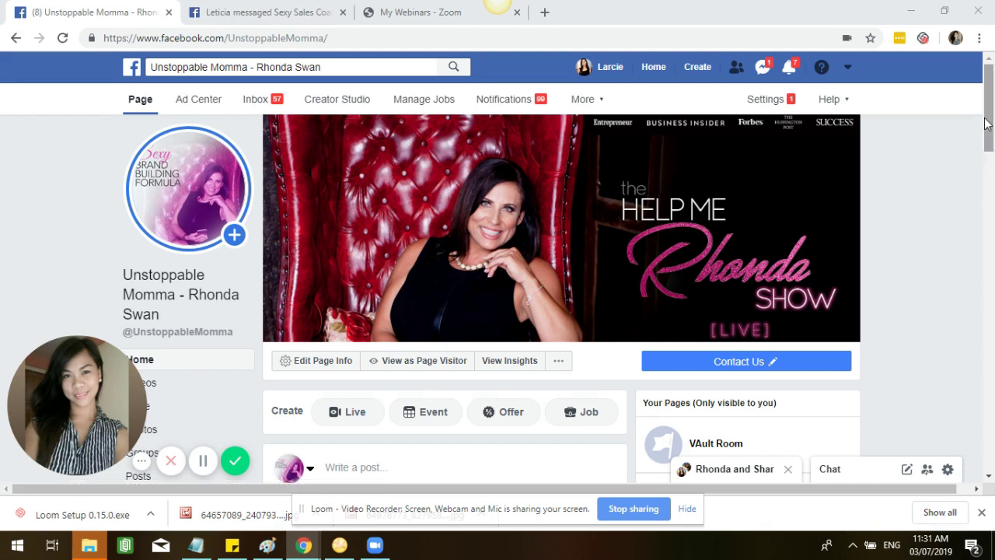
scroll(990, 149, "down", 1)
scroll(989, 150, "down", 2)
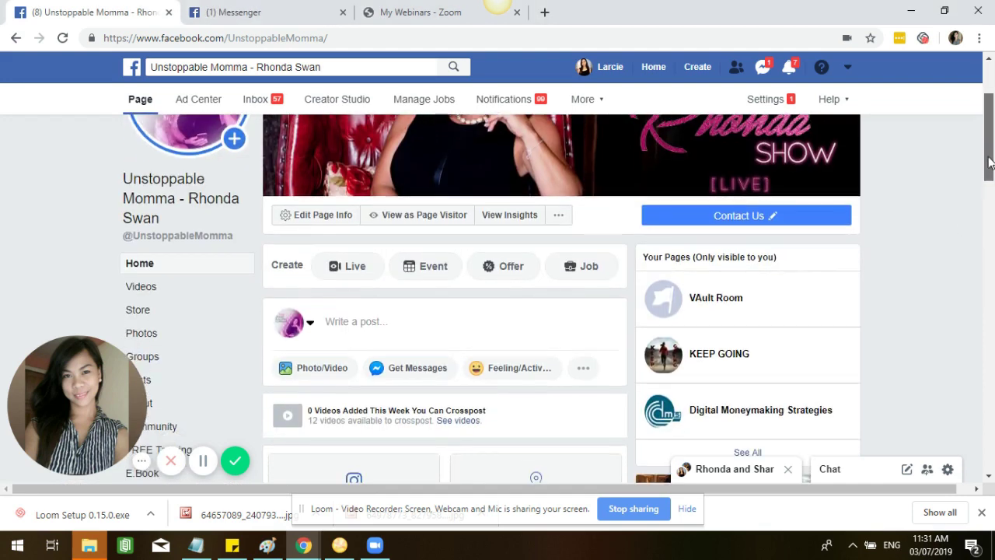
scroll(992, 139, "up", 3)
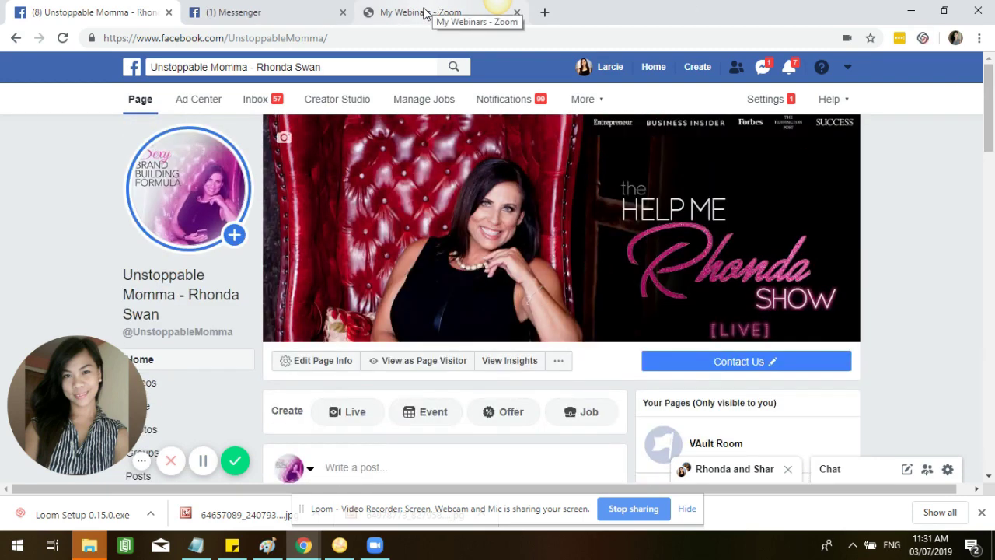
- Switch to the Zoom webinars page and open the form for scheduling a new webinar
left_click(424, 12)
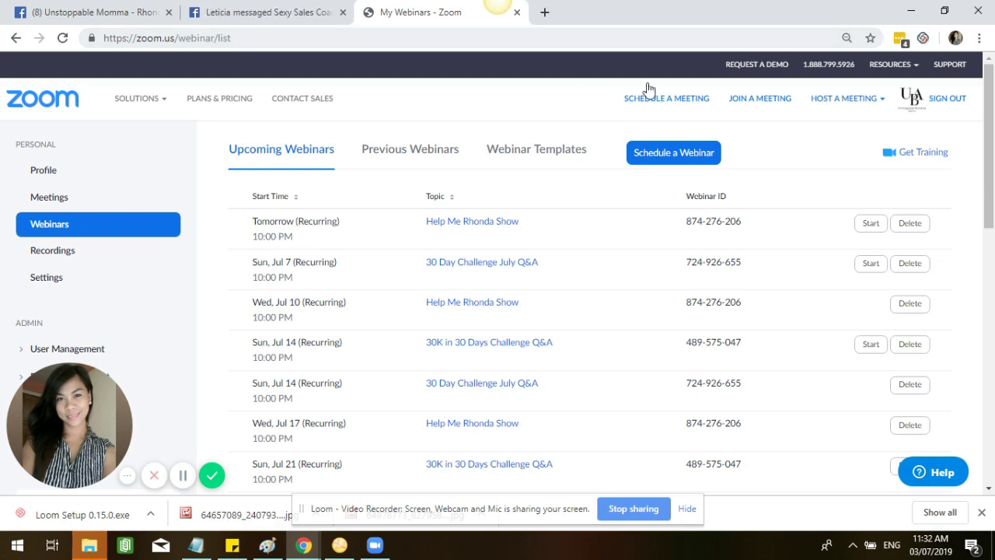
left_click(678, 158)
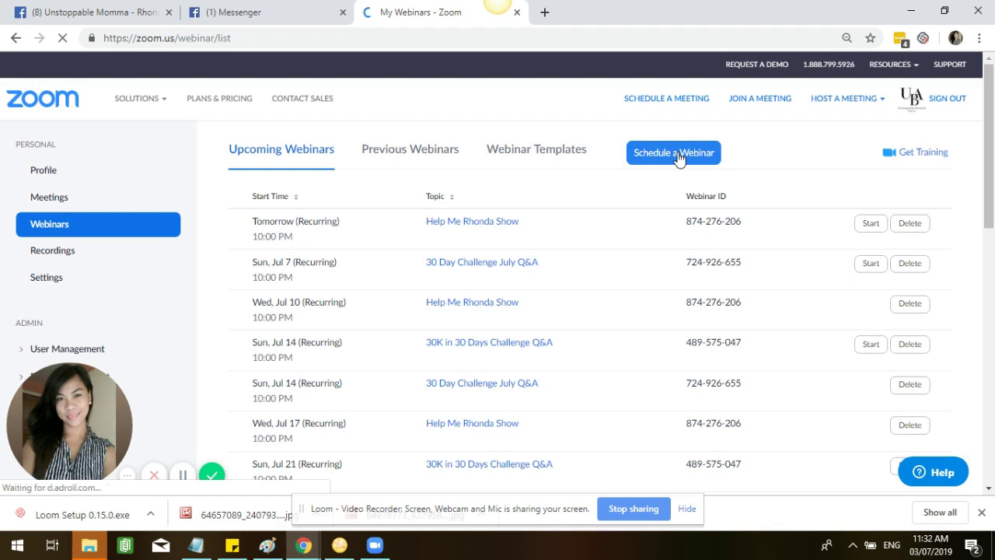
left_click(676, 154)
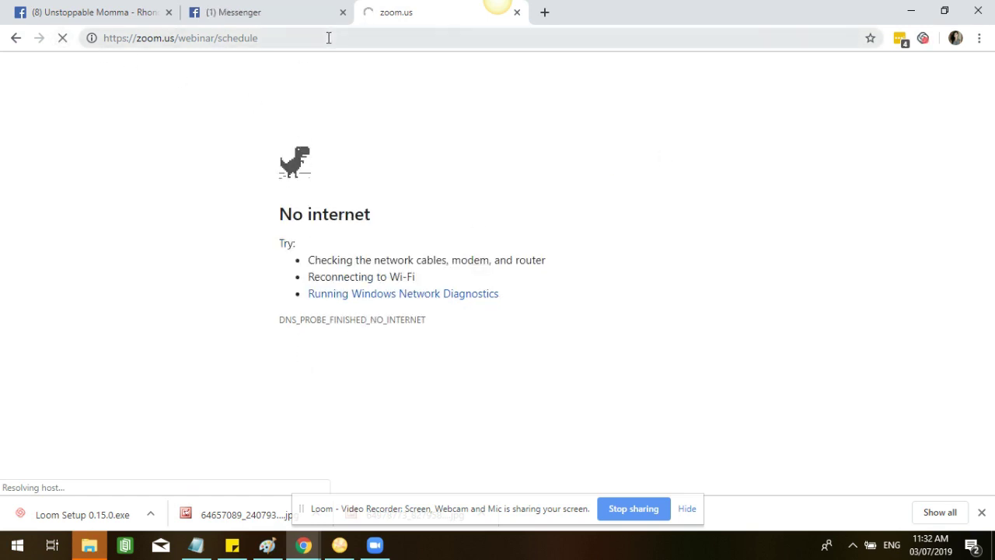
left_click(119, 14)
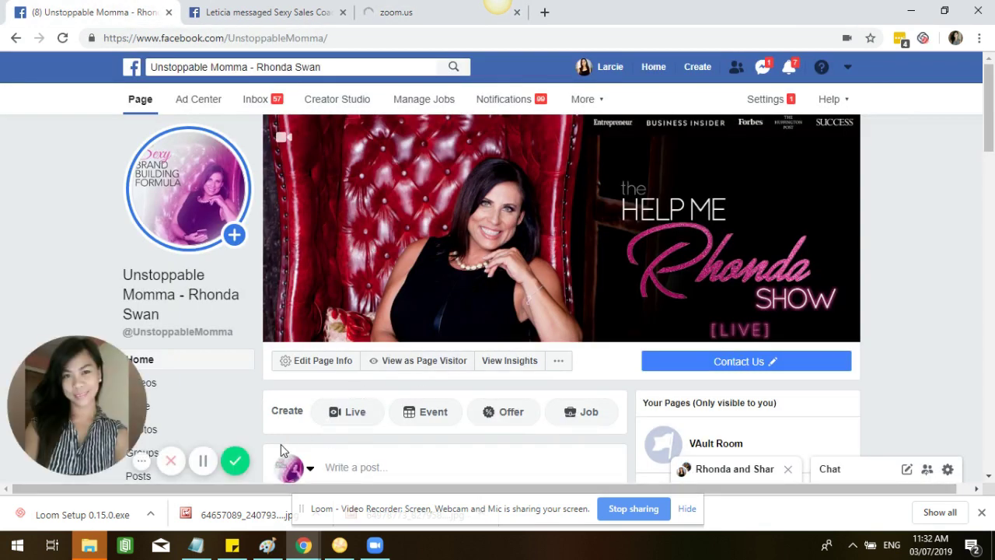
left_click(203, 462)
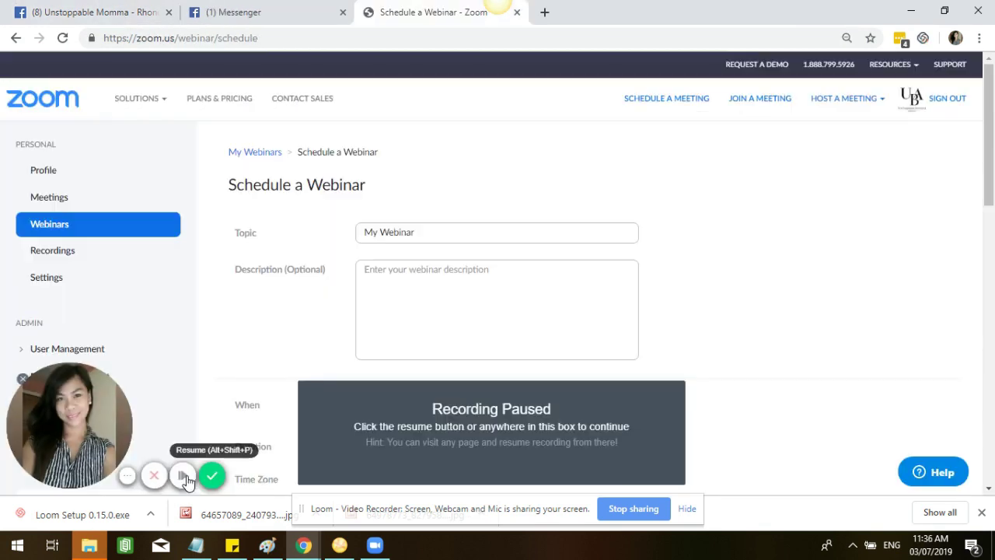
left_click(182, 473)
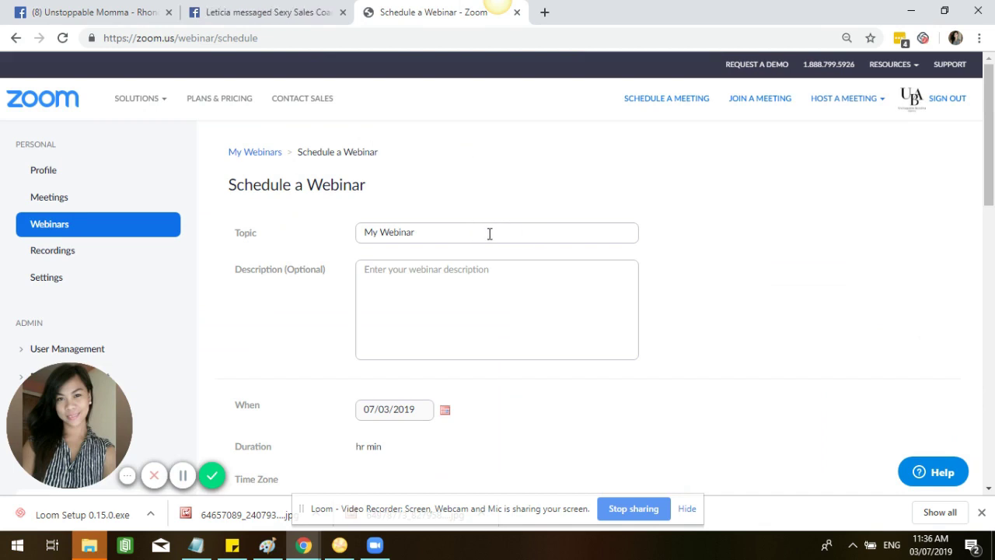
- Set the video to on for both the host and the panelists in the new webinar form
left_click(480, 294)
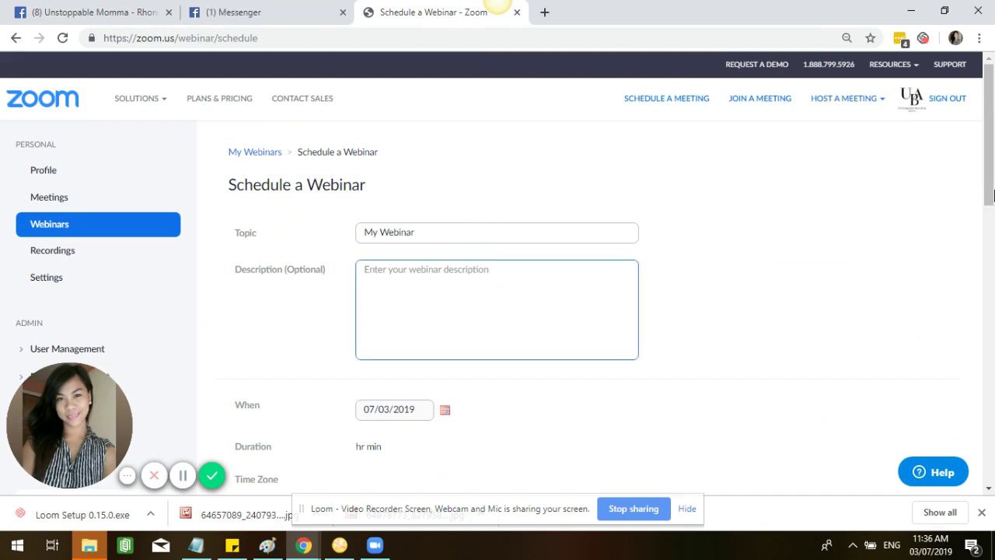
left_click_drag(991, 180, 993, 234)
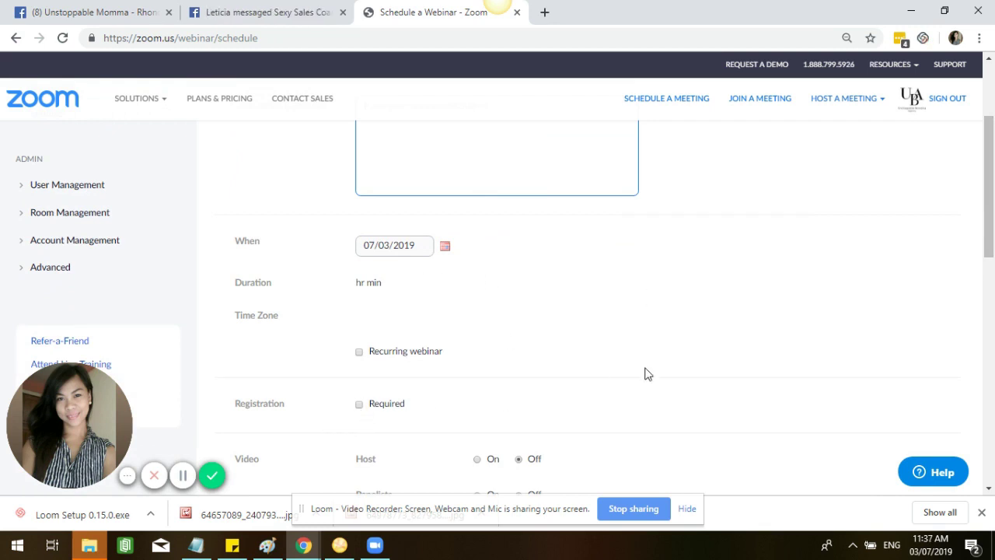
left_click_drag(994, 221, 994, 274)
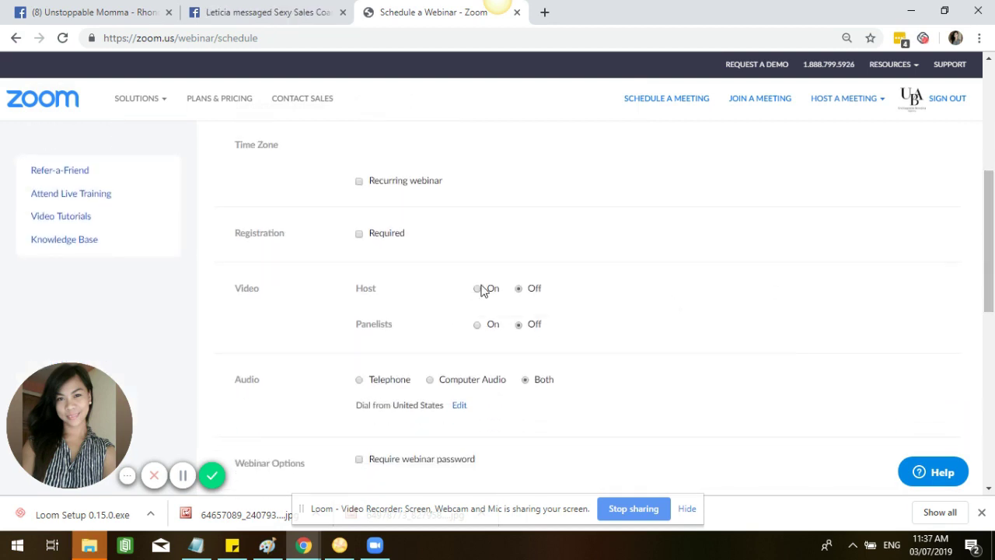
left_click(479, 289)
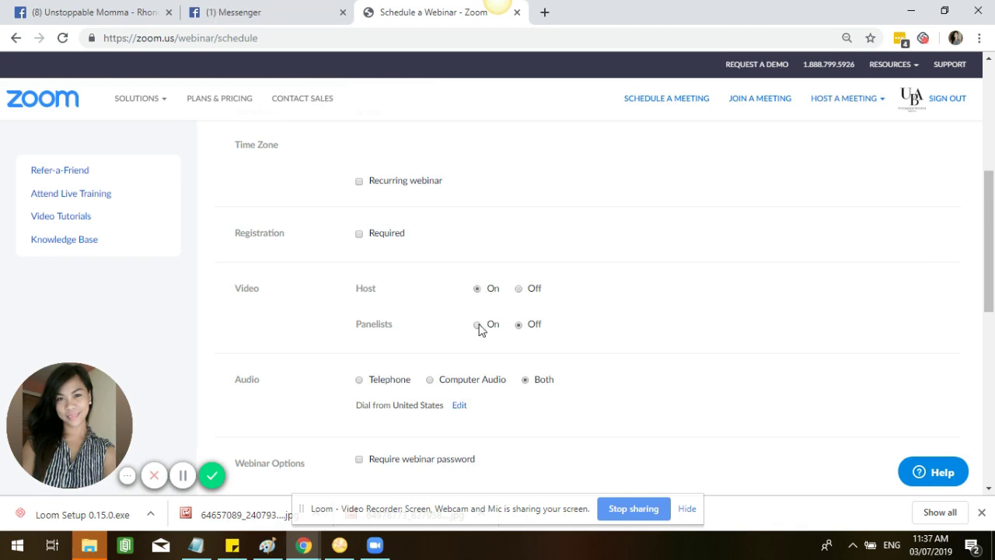
left_click(479, 326)
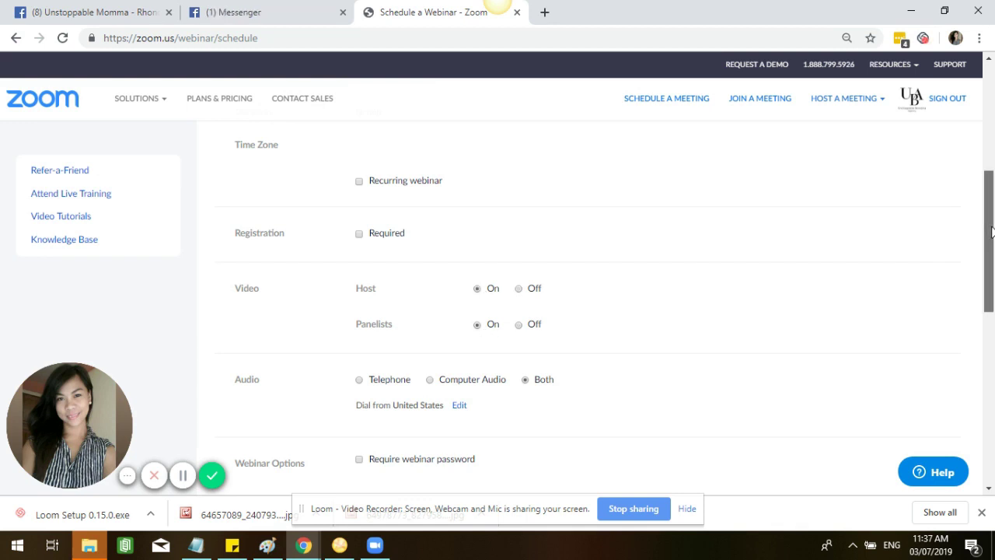
- Examine the form's audio and webinar options, and view the calendar for choosing the webinar date
left_click_drag(992, 237, 992, 300)
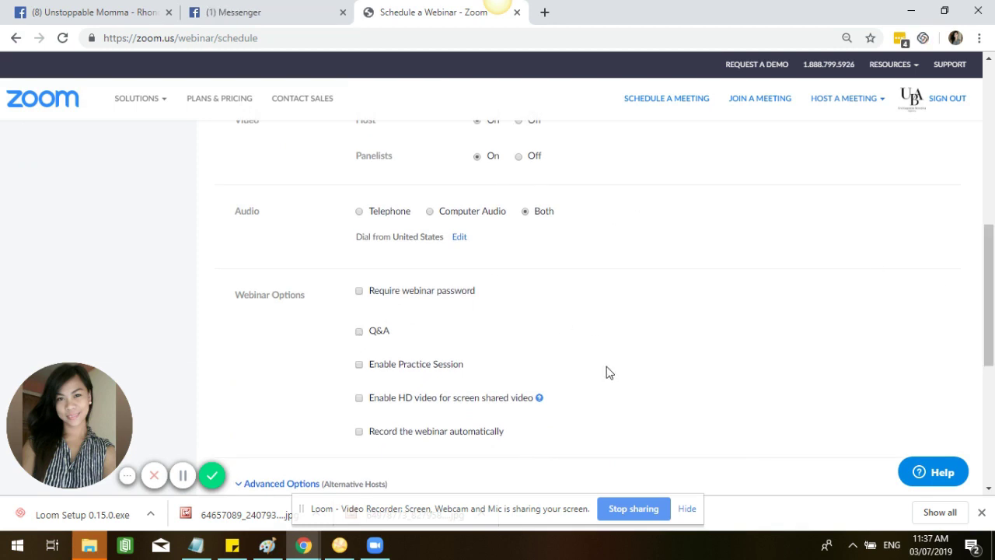
left_click_drag(993, 269, 991, 306)
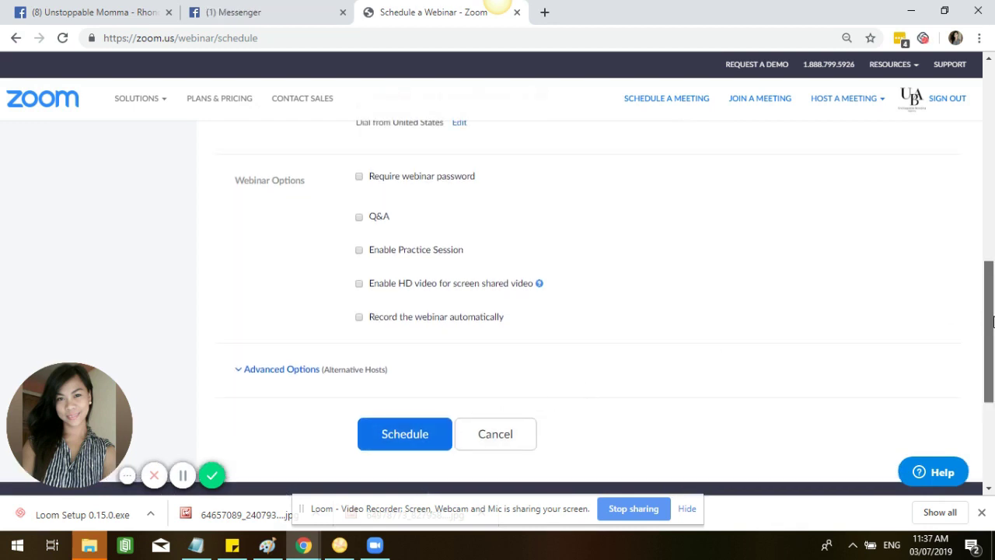
left_click_drag(991, 276, 992, 202)
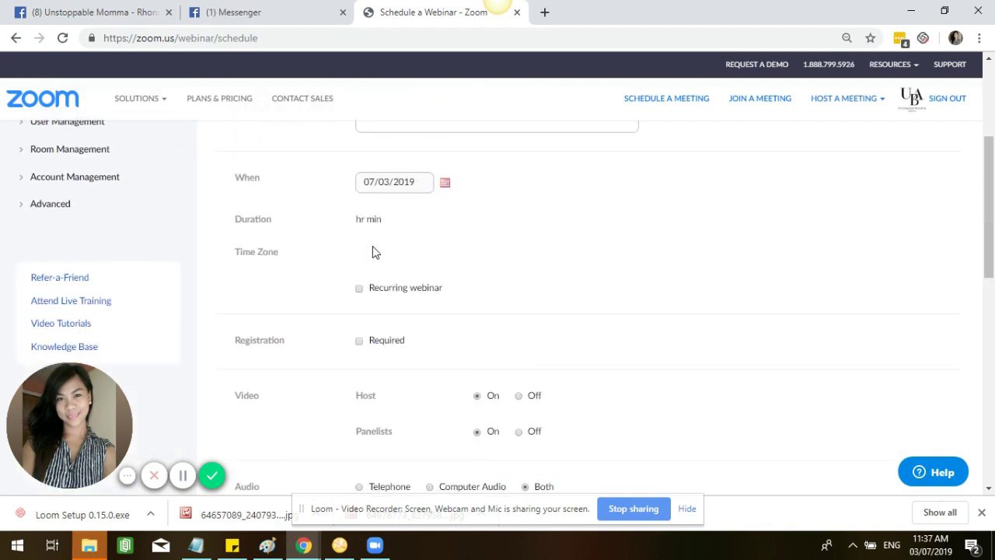
left_click(446, 185)
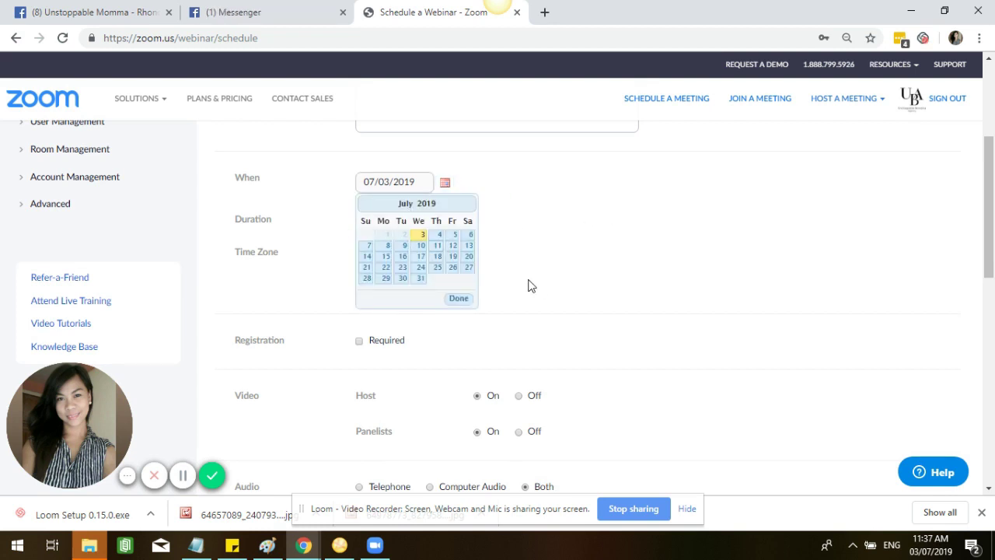
left_click_drag(993, 231, 993, 161)
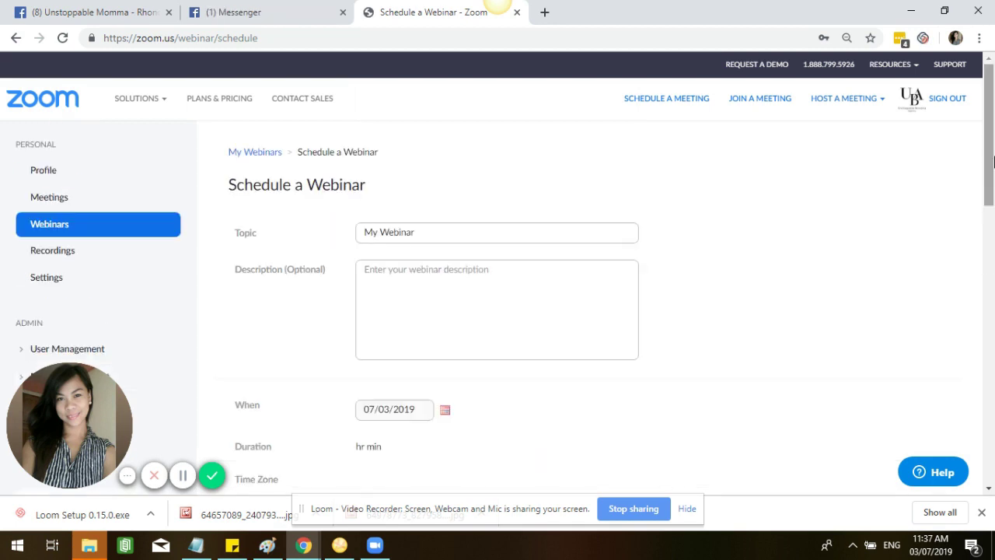
- Try to open the personal Meetings page
left_click(51, 198)
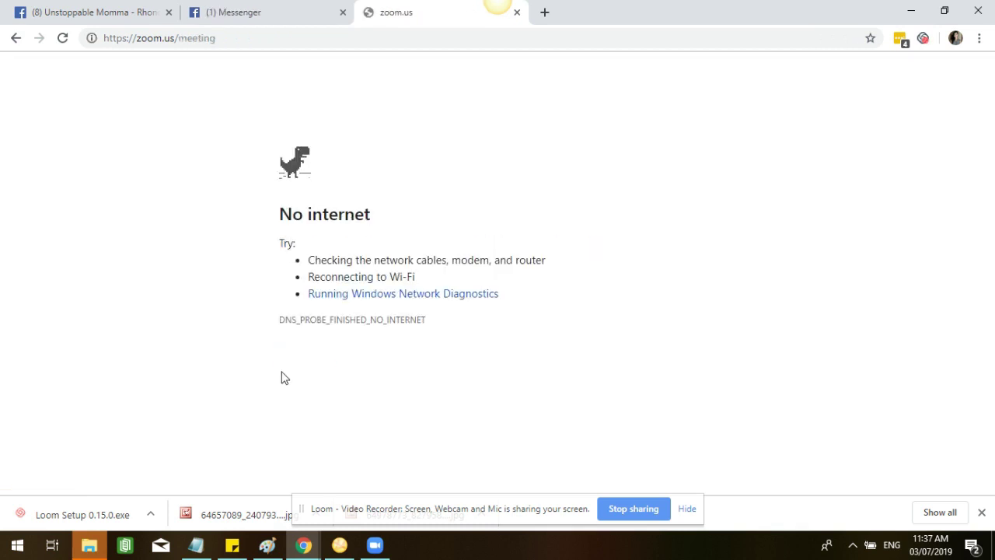
left_click(105, 7)
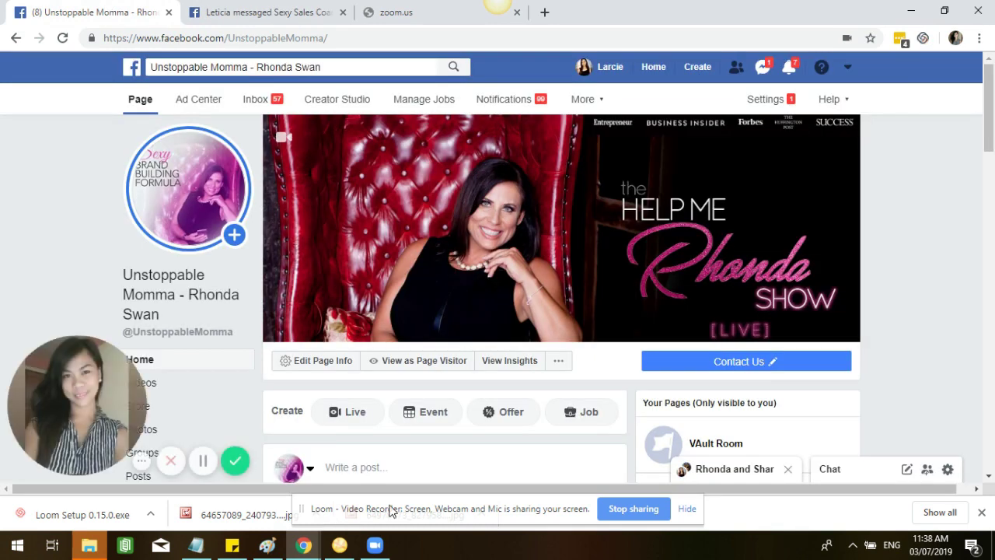
left_click(200, 461)
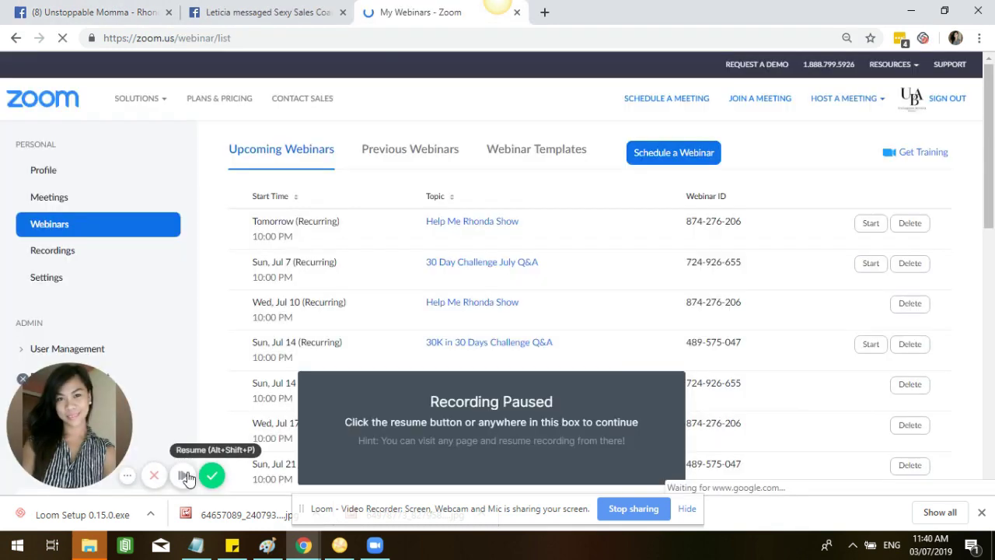
left_click(185, 476)
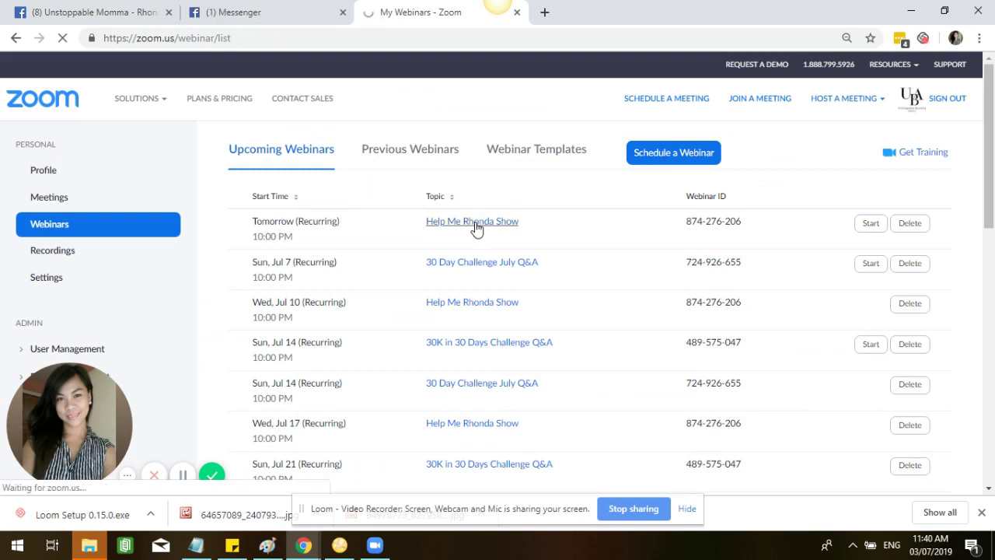
- Open tomorrow's Help Me Rhonda Show webinar and examine its details, invitations and email settings
left_click(476, 225)
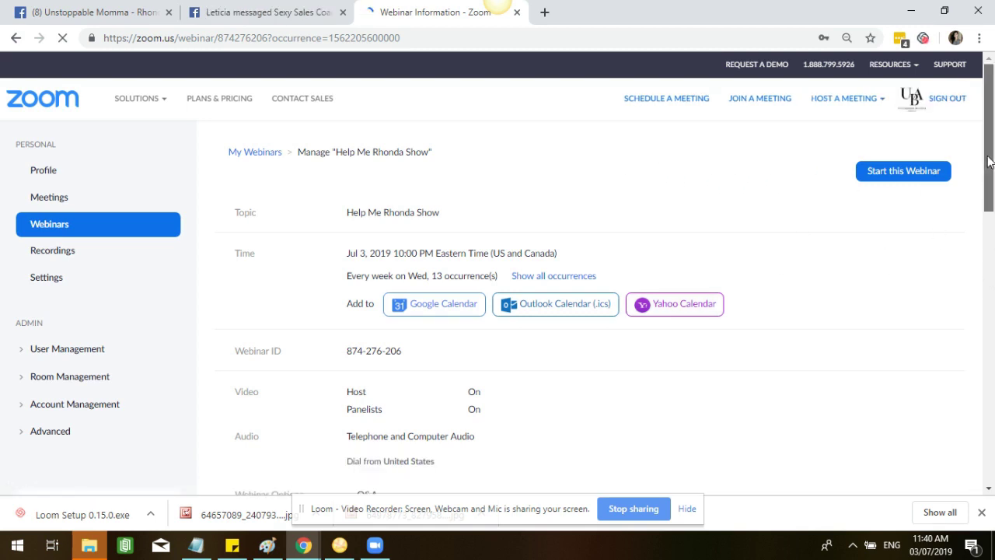
mouse_move(989, 161)
left_mouse_down()
mouse_move(991, 280)
mouse_move(993, 170)
left_mouse_up()
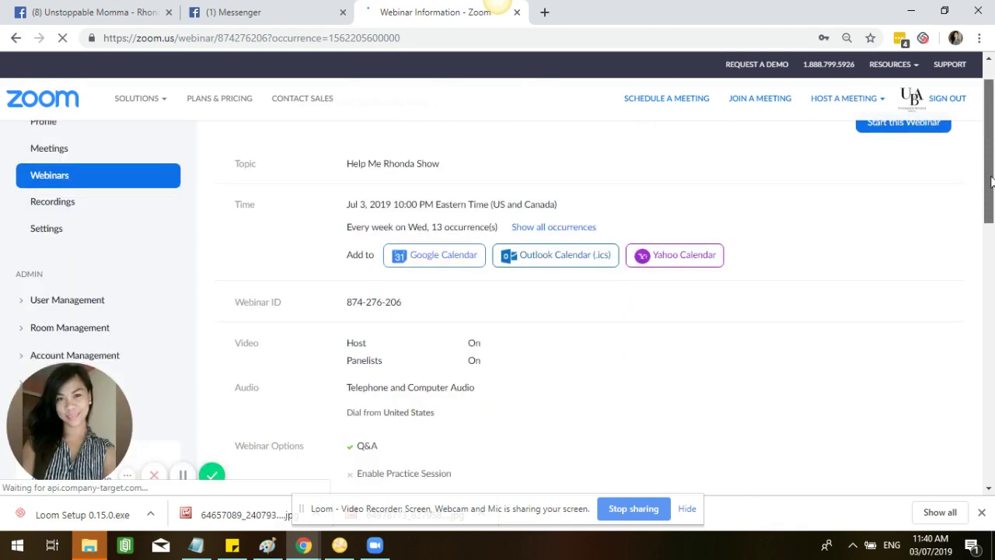
left_click_drag(991, 180, 911, 307)
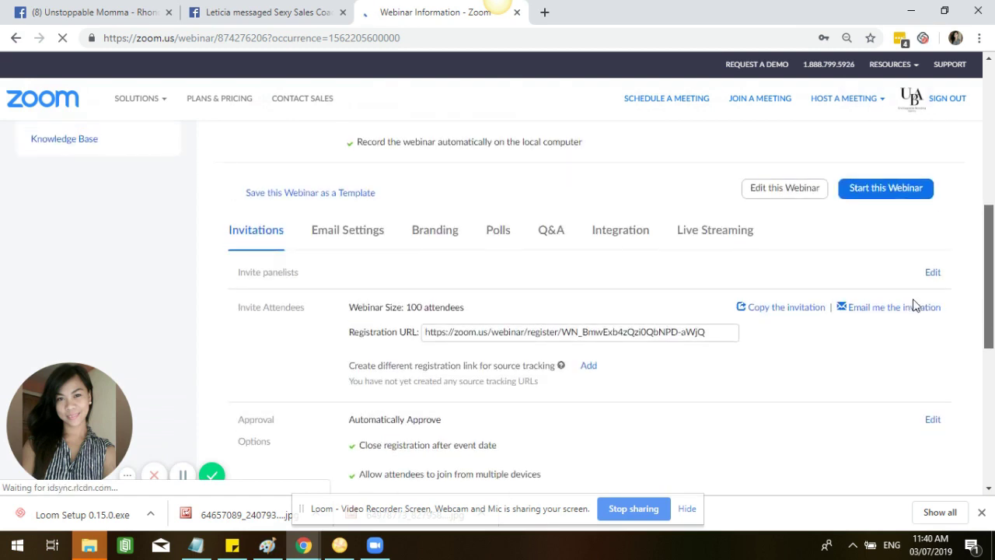
left_click(364, 230)
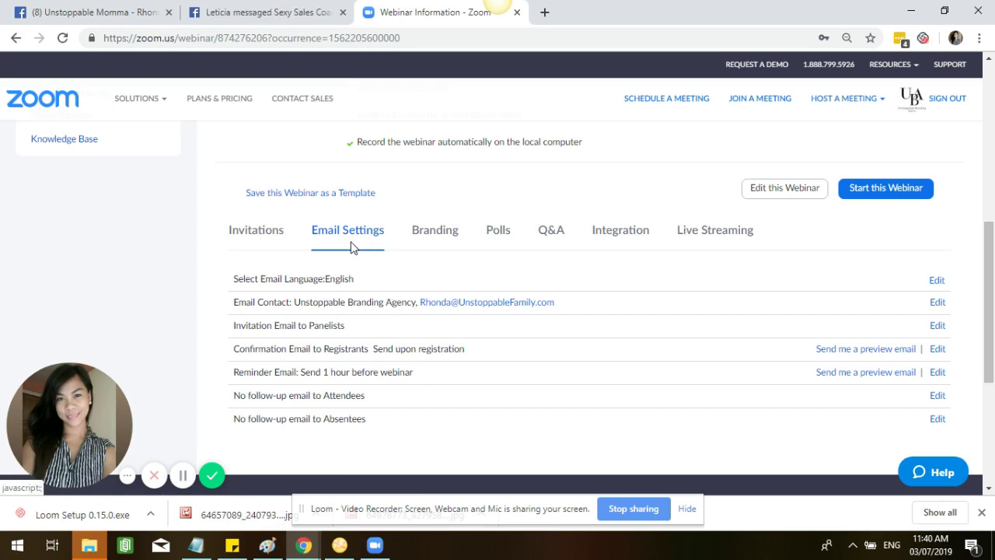
- Examine the webinar's branding settings, including the banner, logo, speakers and theme
left_click(437, 243)
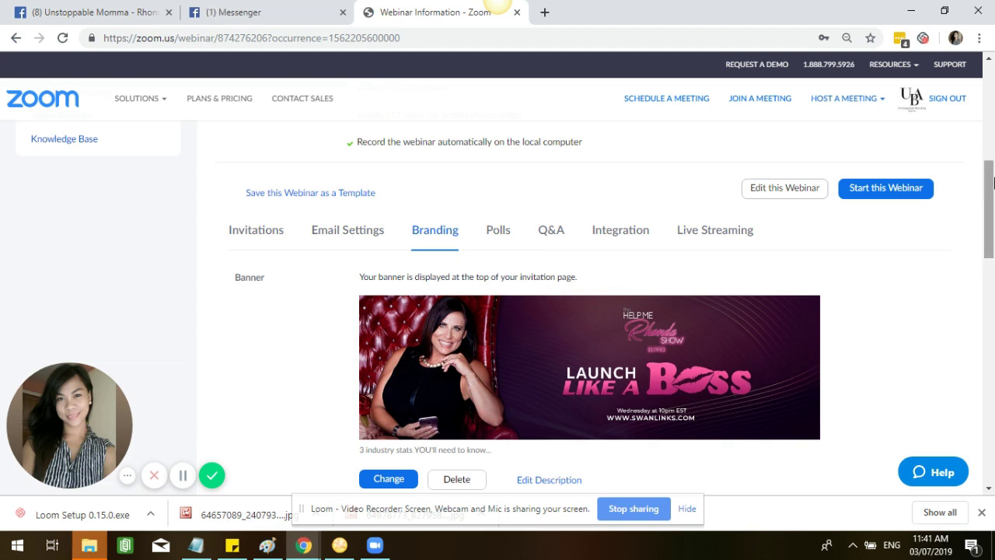
mouse_move(993, 183)
left_mouse_down()
mouse_move(993, 210)
mouse_move(993, 183)
left_mouse_up()
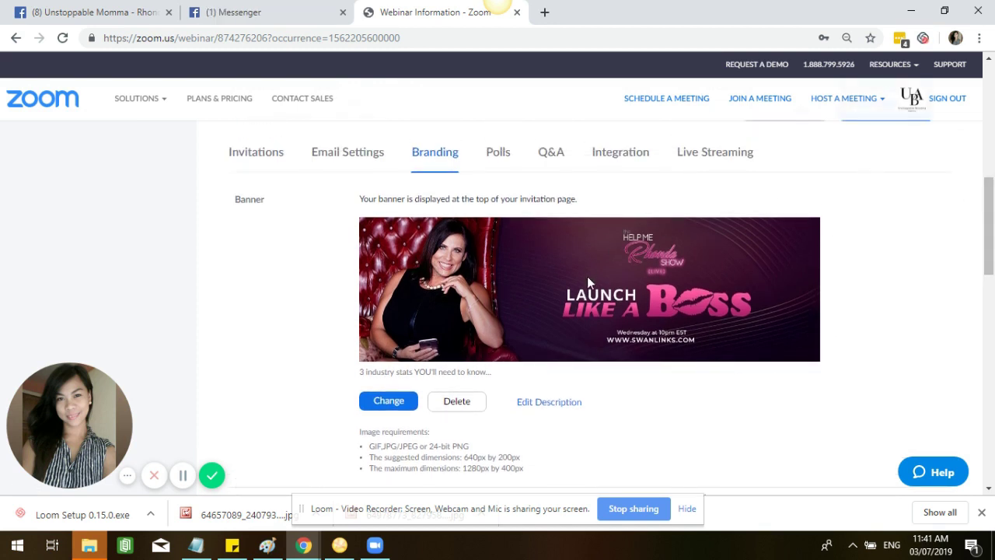
left_click_drag(993, 211, 993, 237)
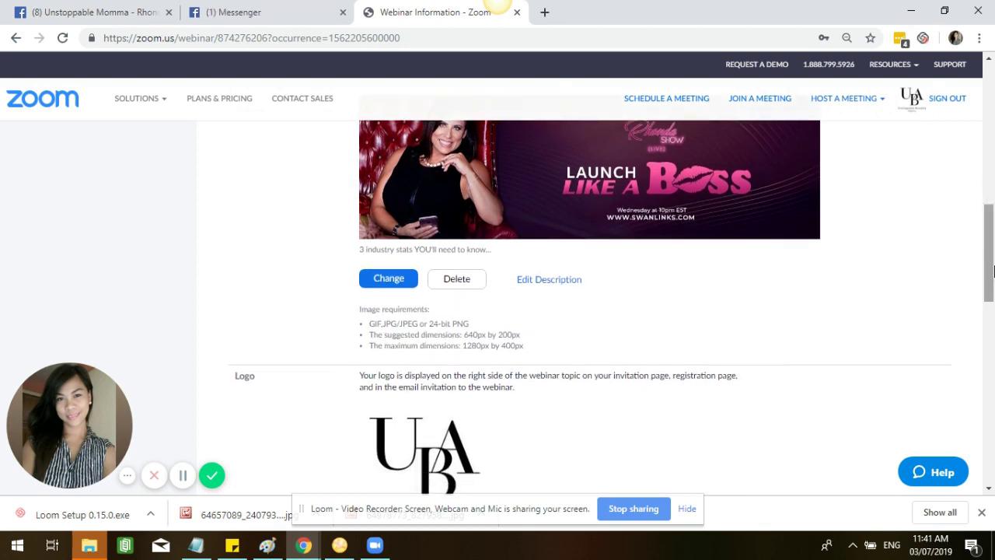
scroll(495, 324, "down", 2)
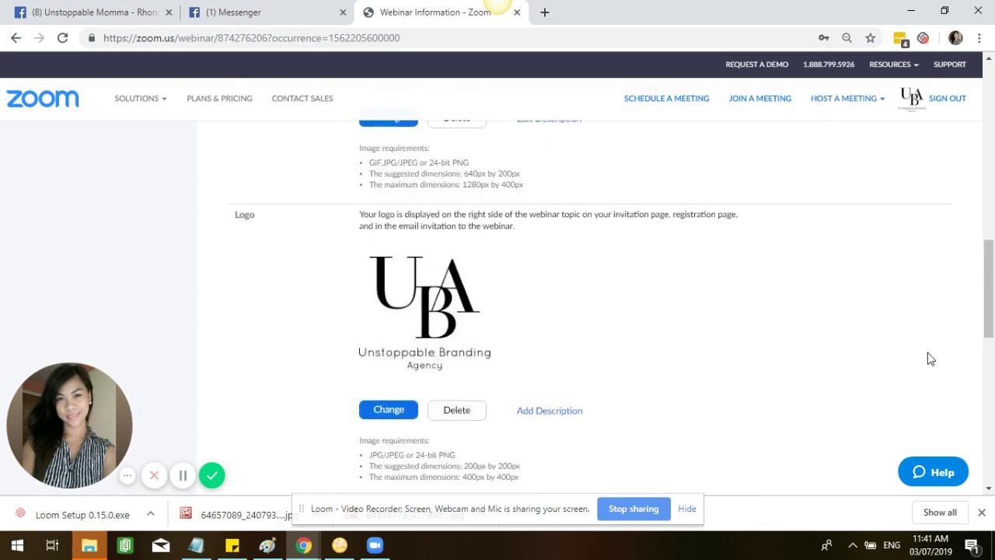
scroll(993, 301, "down", 3)
scroll(992, 284, "up", 3)
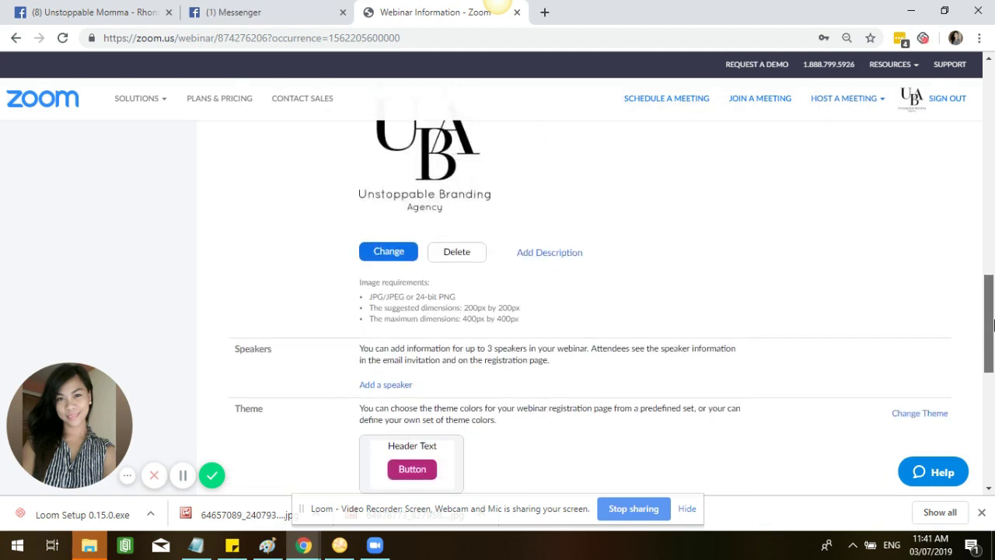
left_click_drag(993, 270, 989, 230)
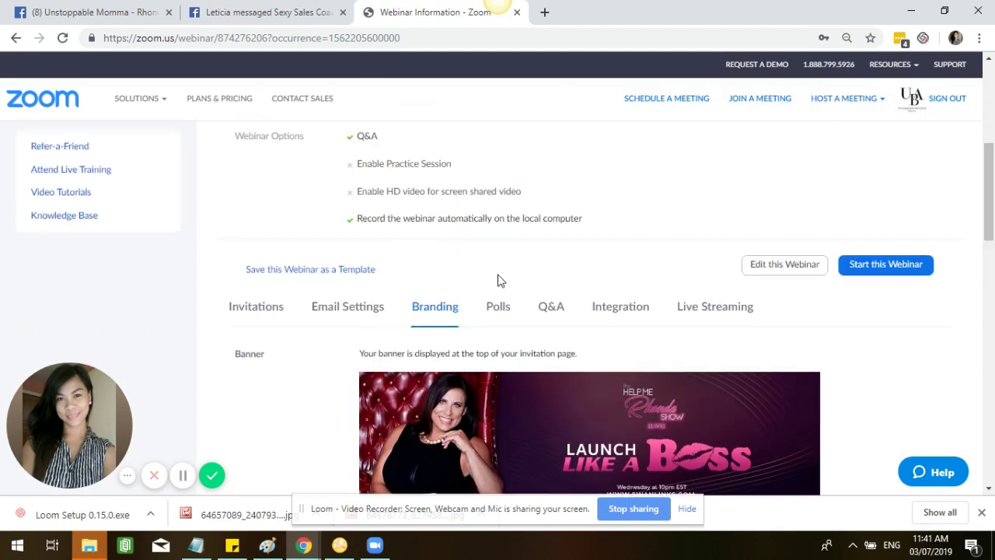
- Look at the webinar's email settings again and open its live streaming settings
left_click(325, 311)
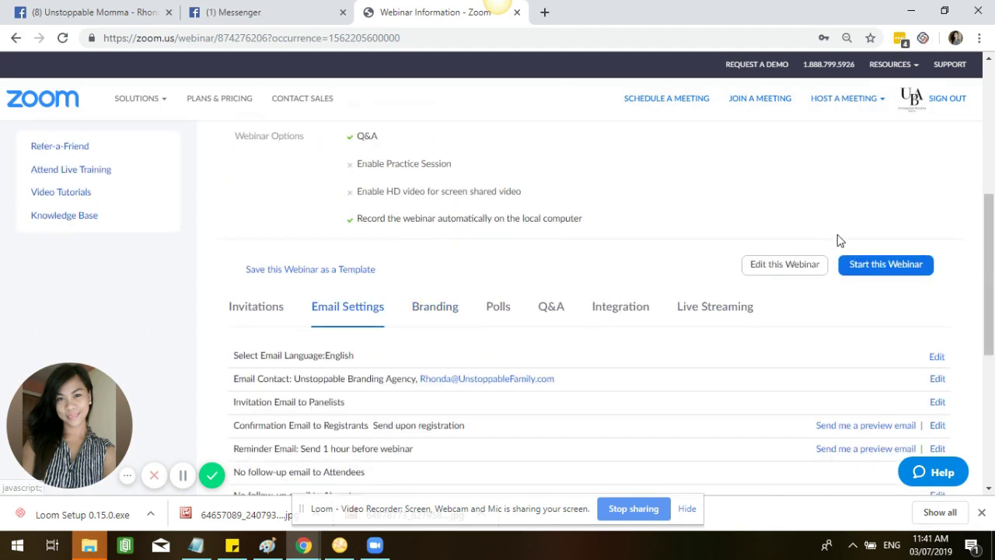
mouse_move(993, 214)
left_mouse_down()
mouse_move(993, 249)
mouse_move(985, 150)
mouse_move(985, 216)
left_mouse_up()
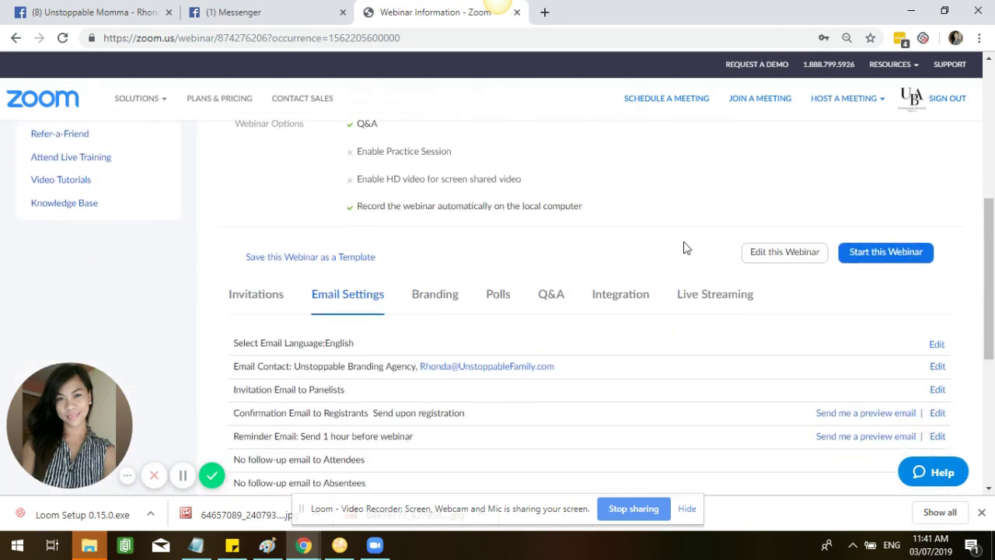
left_click(707, 303)
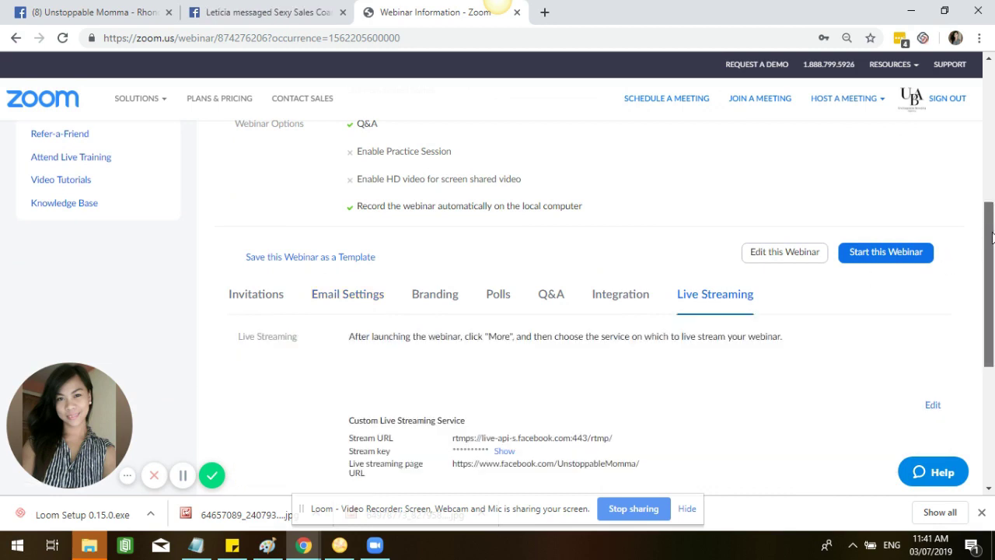
- Open the webinar's custom live streaming service configuration for editing and look at the Unstoppable Momma Facebook page
left_click_drag(991, 231, 993, 266)
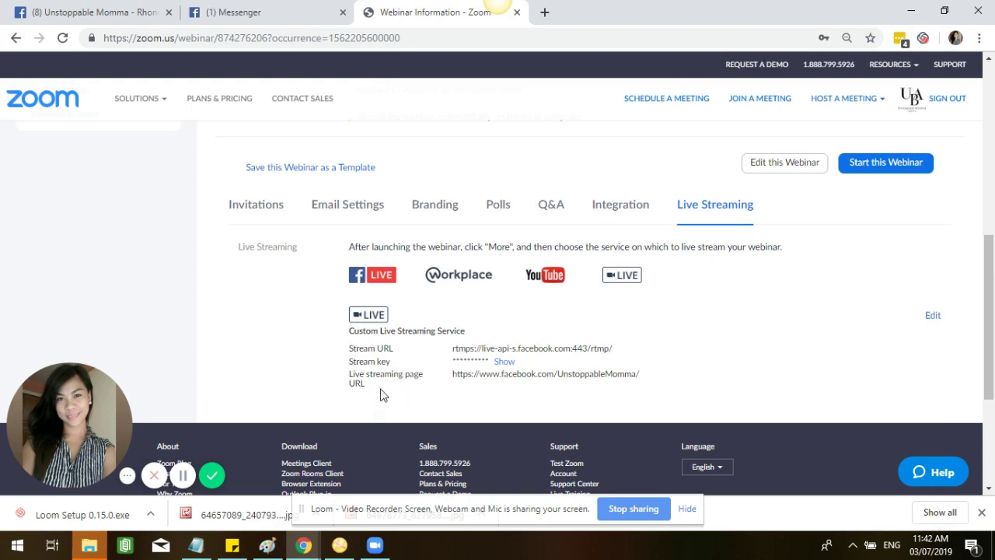
left_click(933, 316)
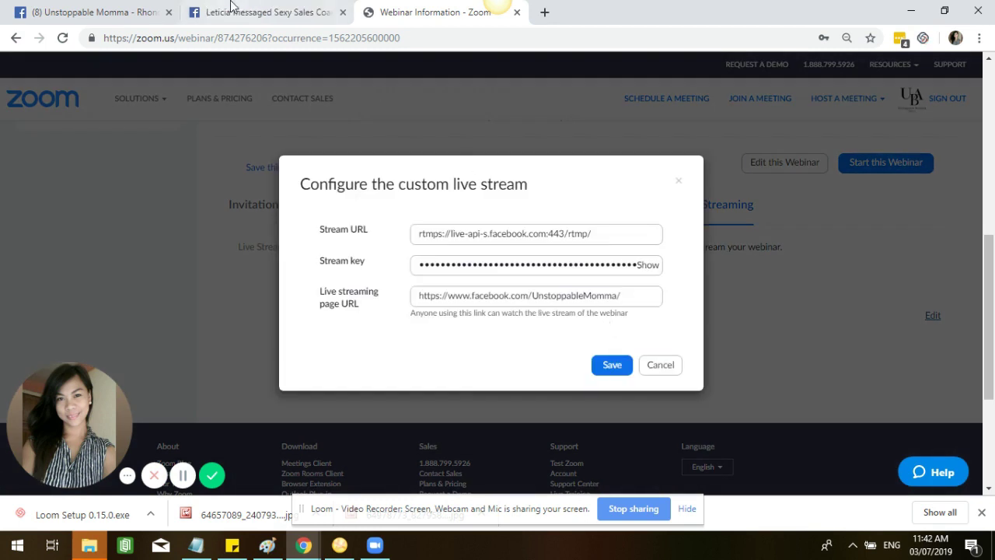
left_click(112, 21)
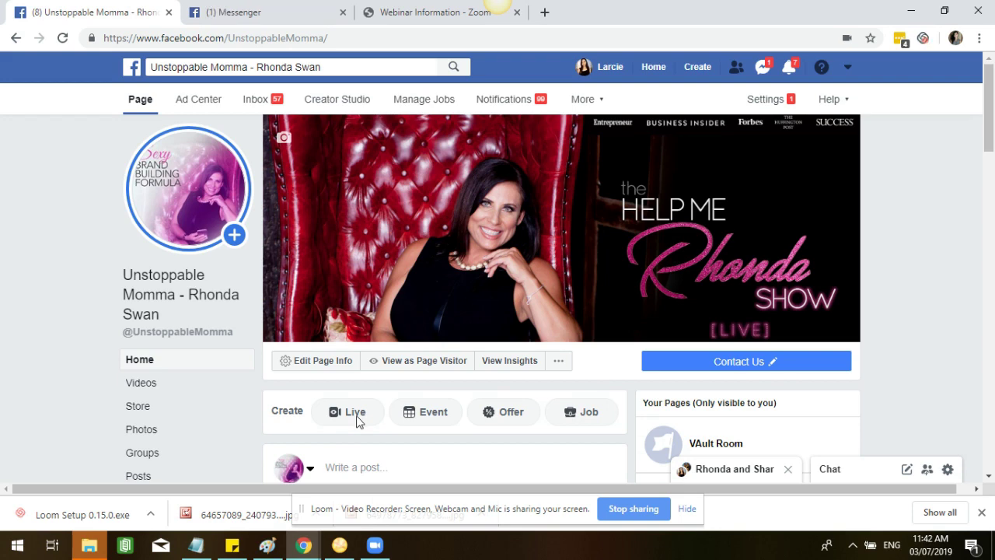
left_click(412, 22)
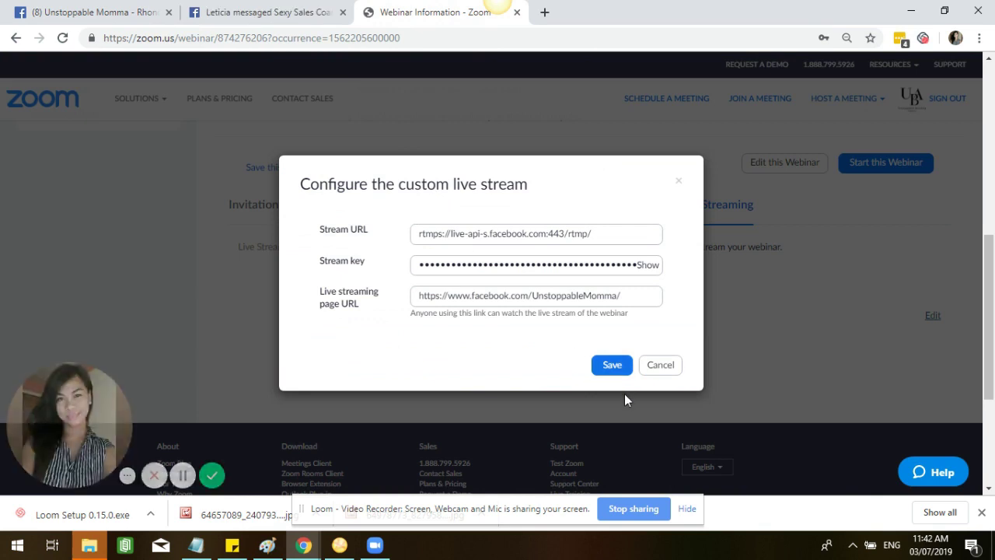
- On the Unstoppable Momma Facebook page, set up a live video using Connect and look over its server URL, stream key and page address
left_click(182, 474)
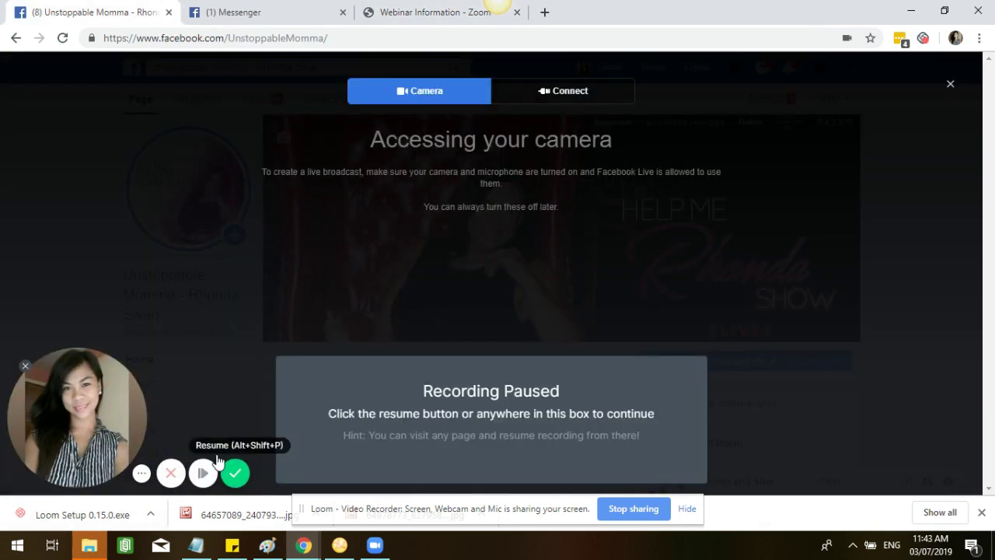
left_click(217, 466)
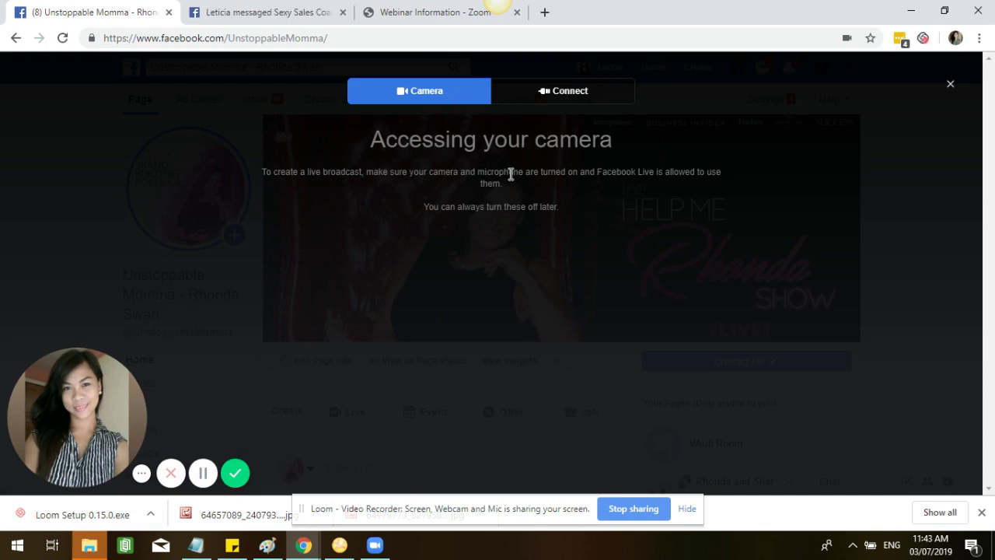
left_click(549, 94)
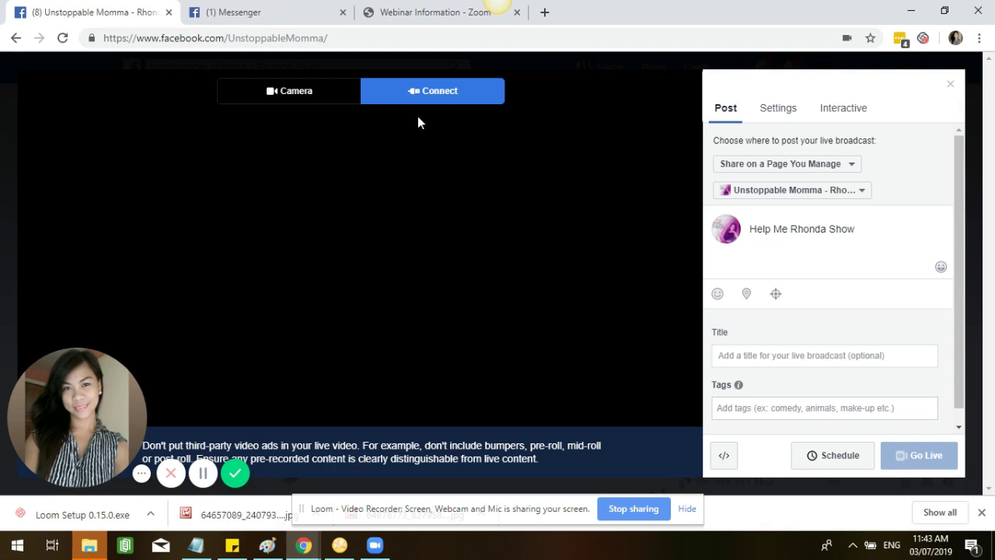
triple_click(895, 233)
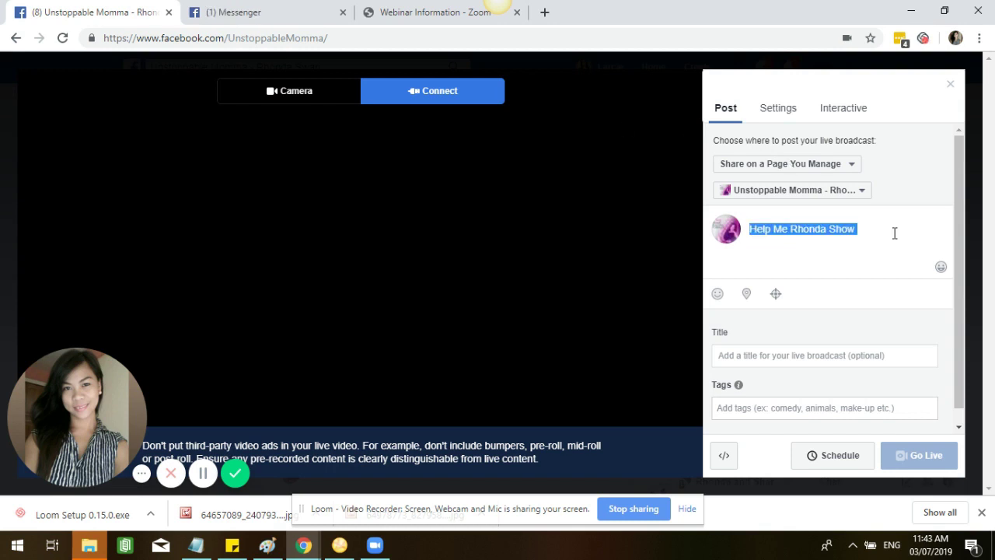
left_click(895, 234)
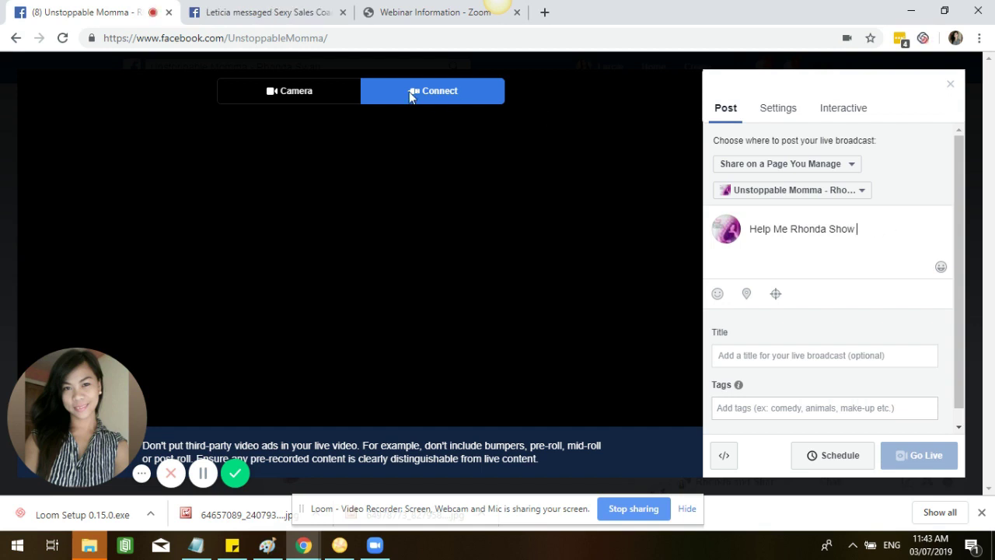
left_click(201, 478)
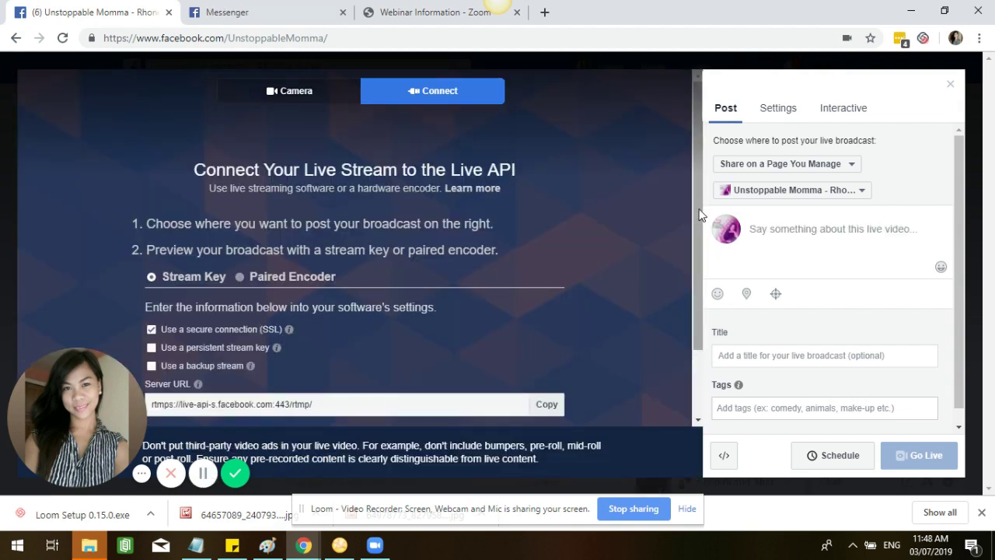
left_click_drag(699, 215, 697, 316)
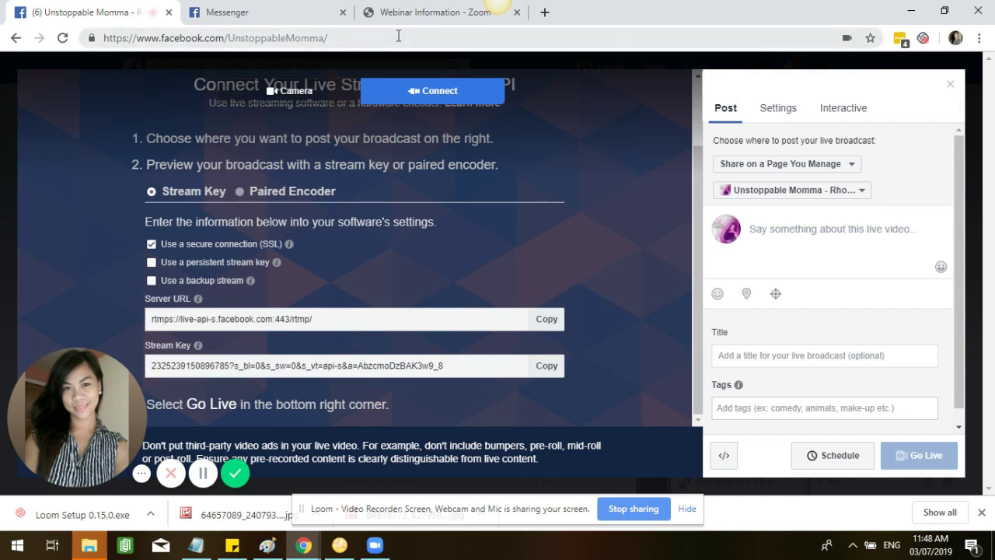
left_click(349, 38)
left_click(350, 39)
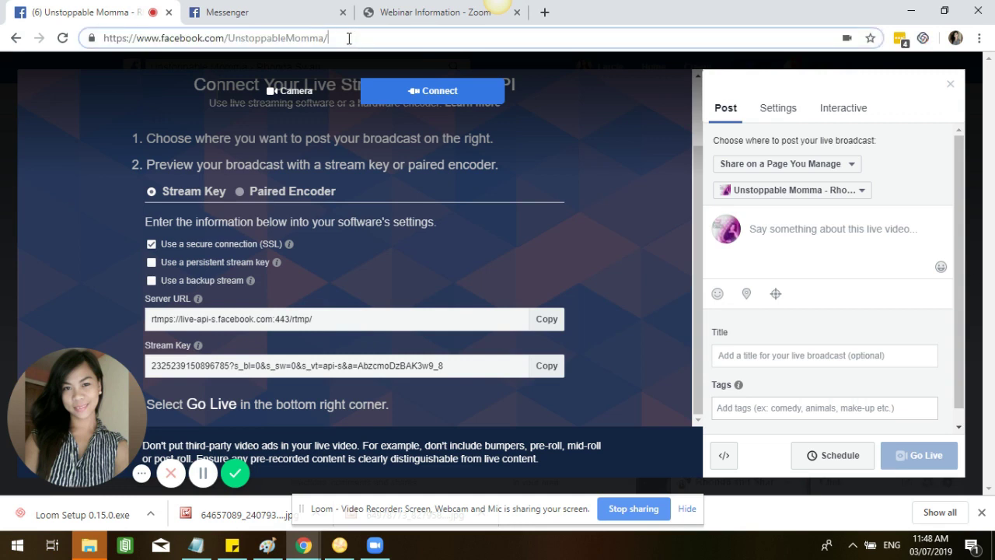
- Enter "Help Me Rhonda" as both the description and the title of the Facebook live broadcast
left_click(778, 240)
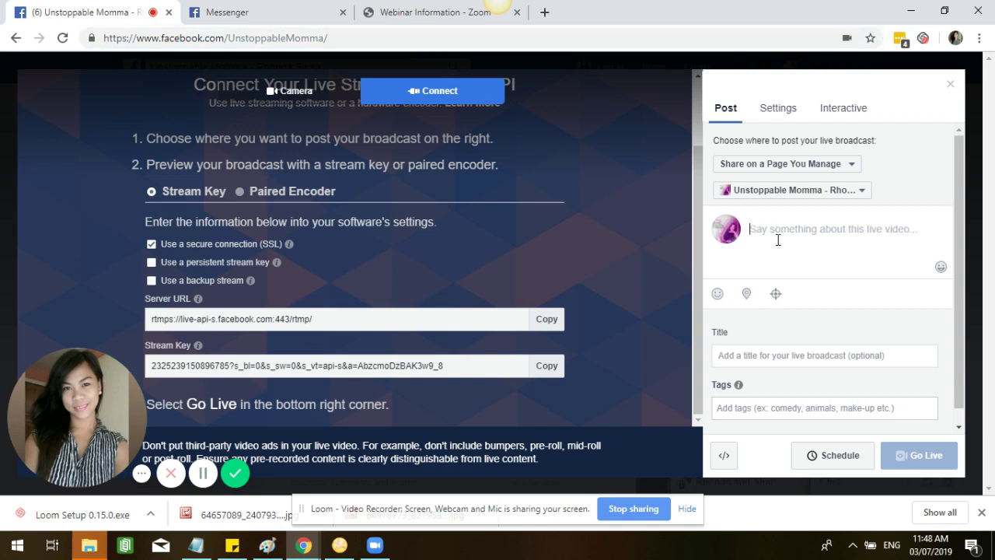
type("Help Me Rh")
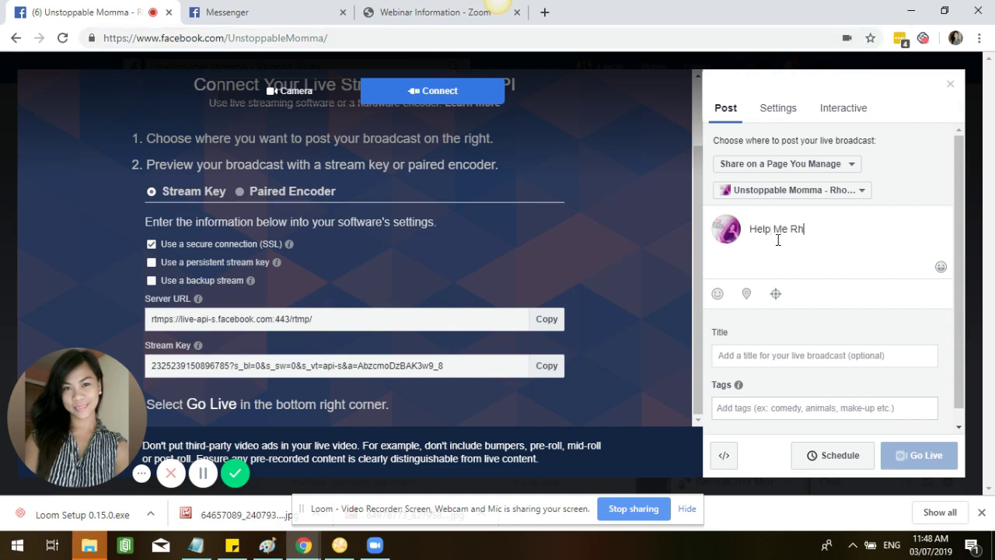
type("onda")
triple_click(824, 230)
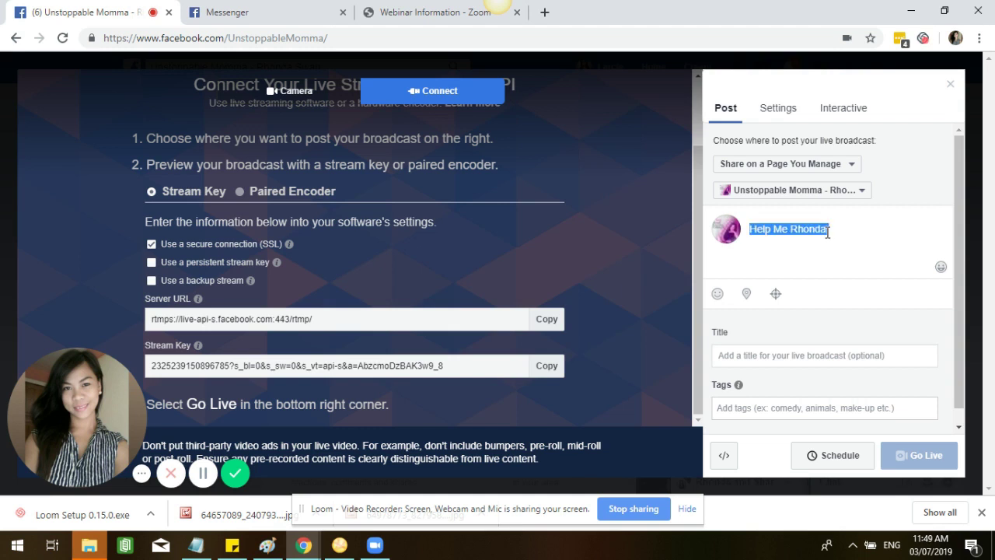
left_click(811, 357)
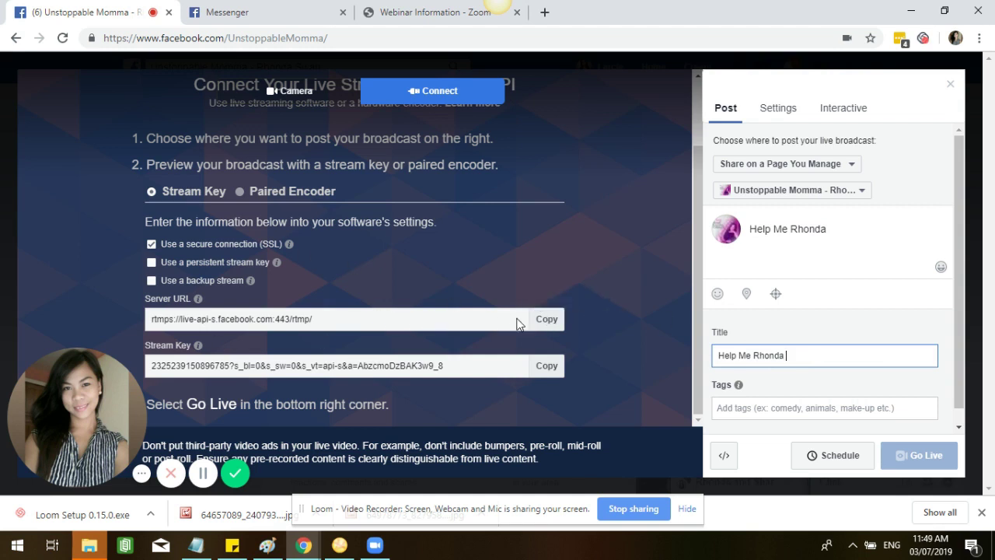
- Copy the Facebook server URL and replace the Stream URL in Zoom's custom live stream configuration with it
left_click(554, 329)
left_click(554, 328)
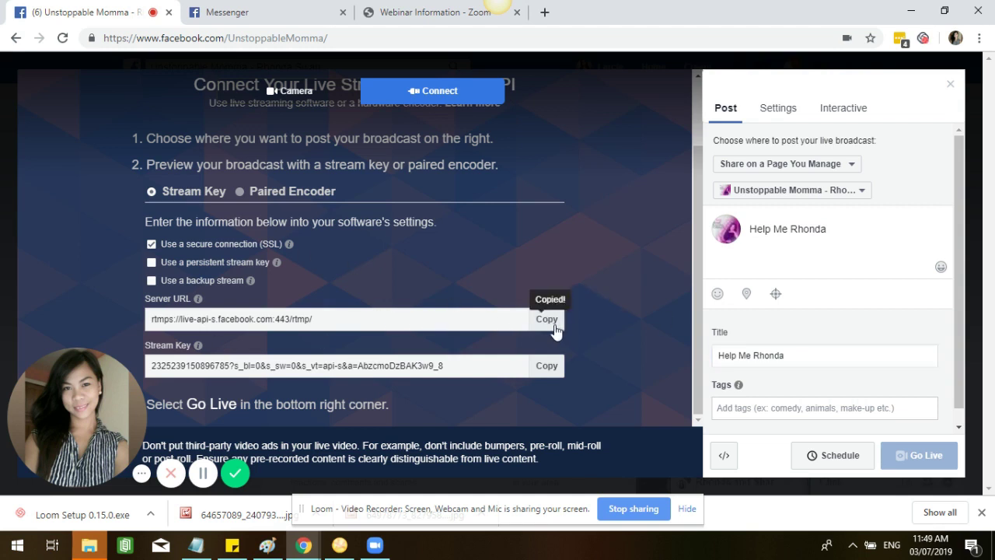
left_click(439, 23)
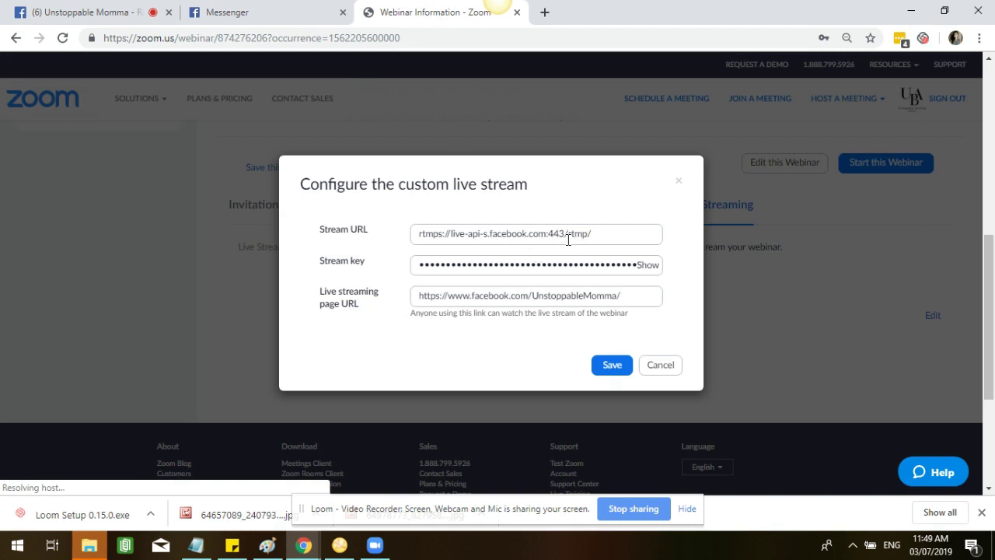
left_click(601, 235)
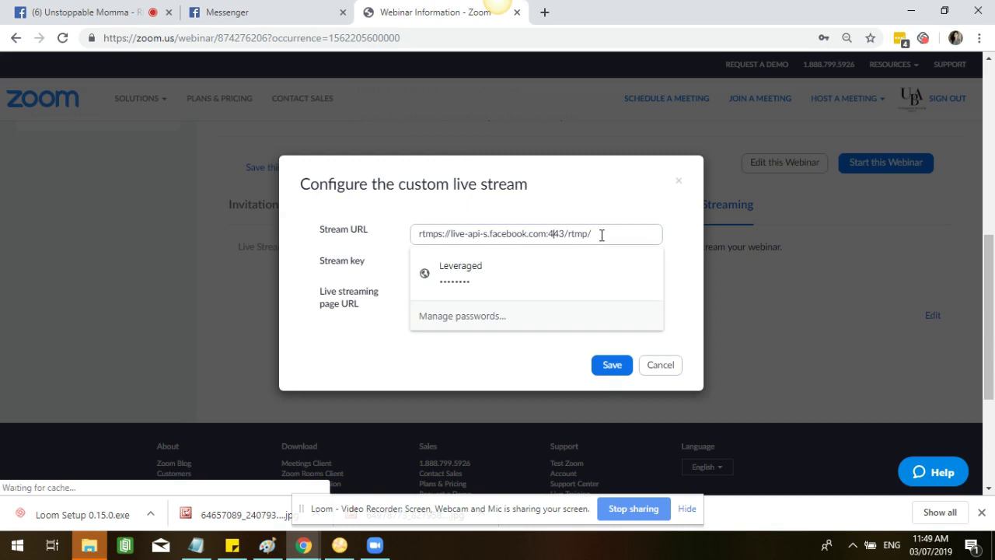
triple_click(602, 235)
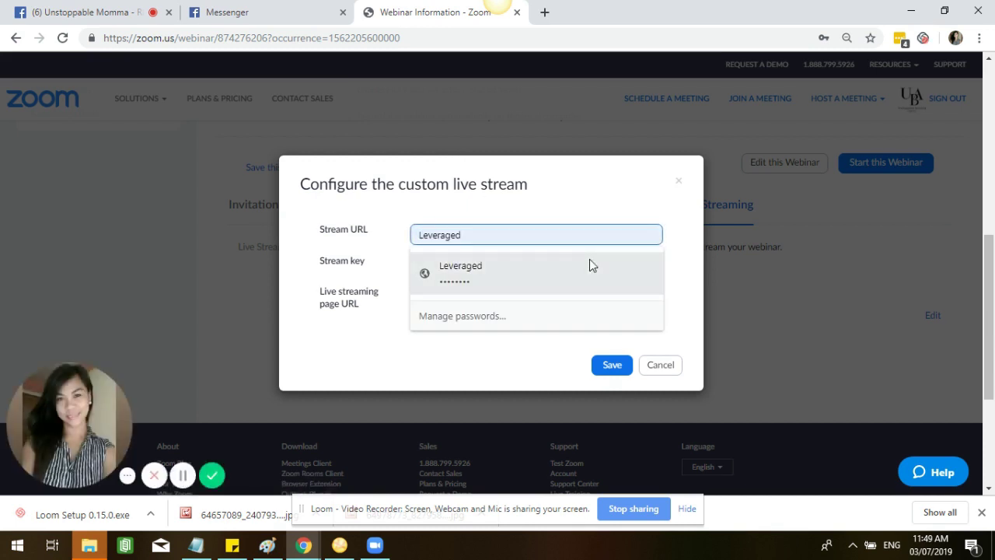
key("ctrl+v")
triple_click(594, 229)
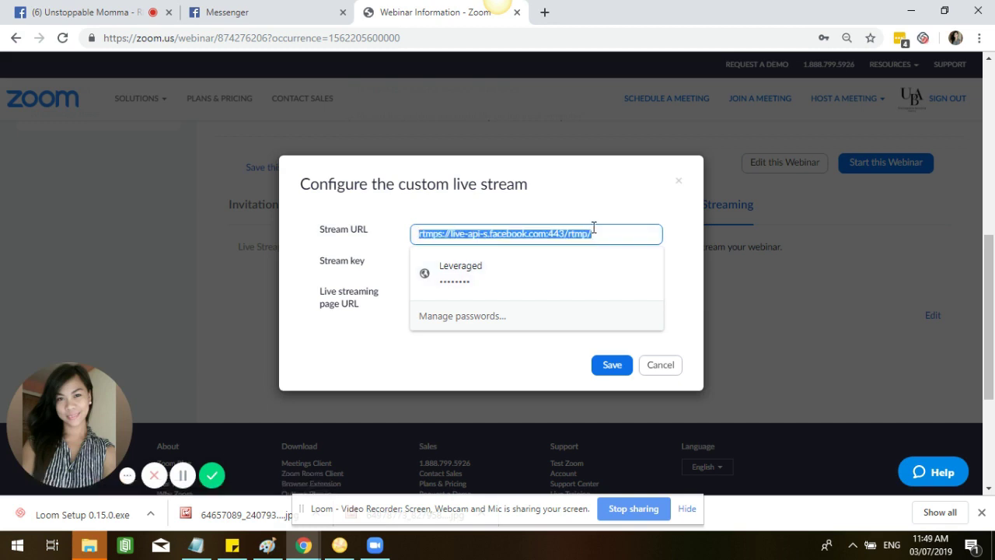
key("ctrl+v")
key("ctrl+a")
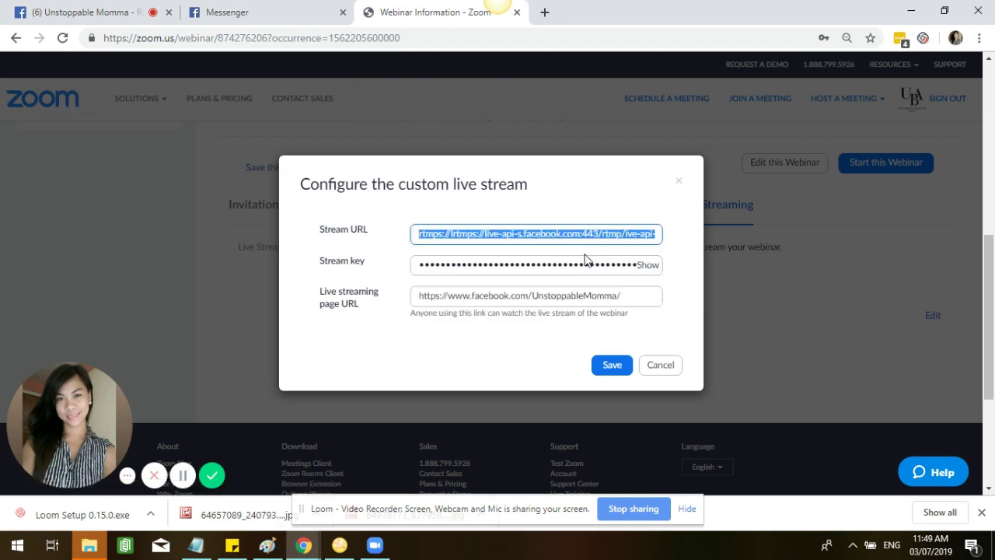
key("ctrl+v")
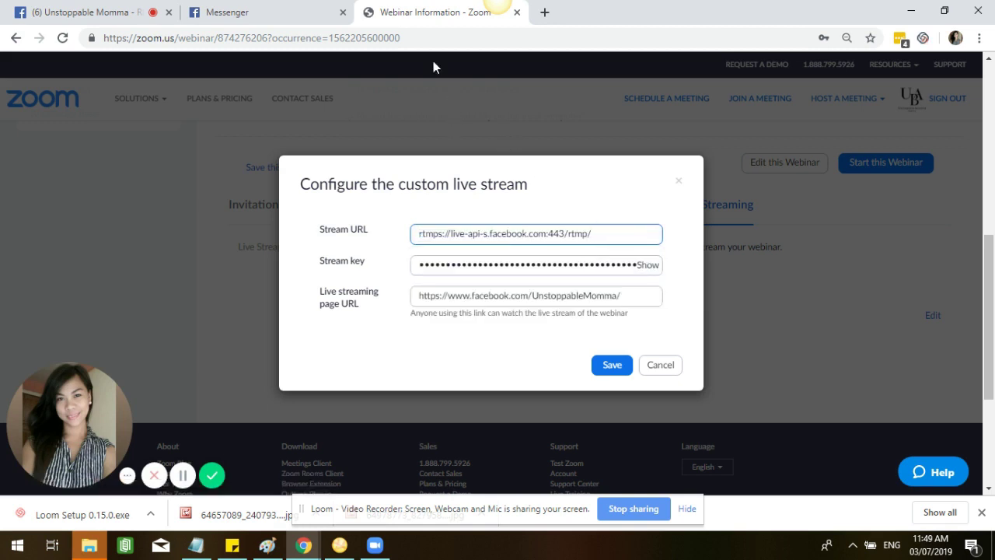
- Copy the Facebook stream key into Zoom's Stream key field, check the live streaming page URL, and save the configuration
left_click(126, 12)
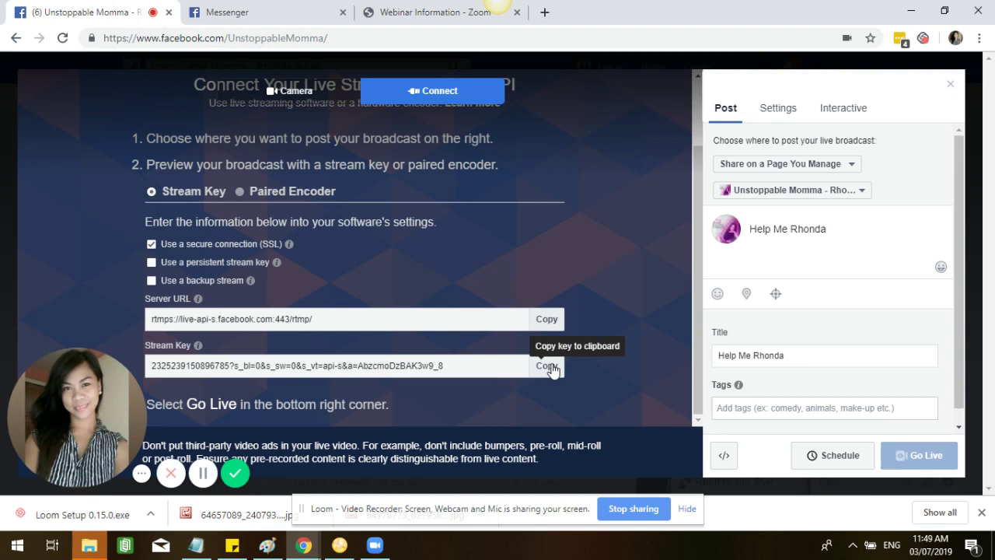
left_click(548, 367)
left_click(421, 14)
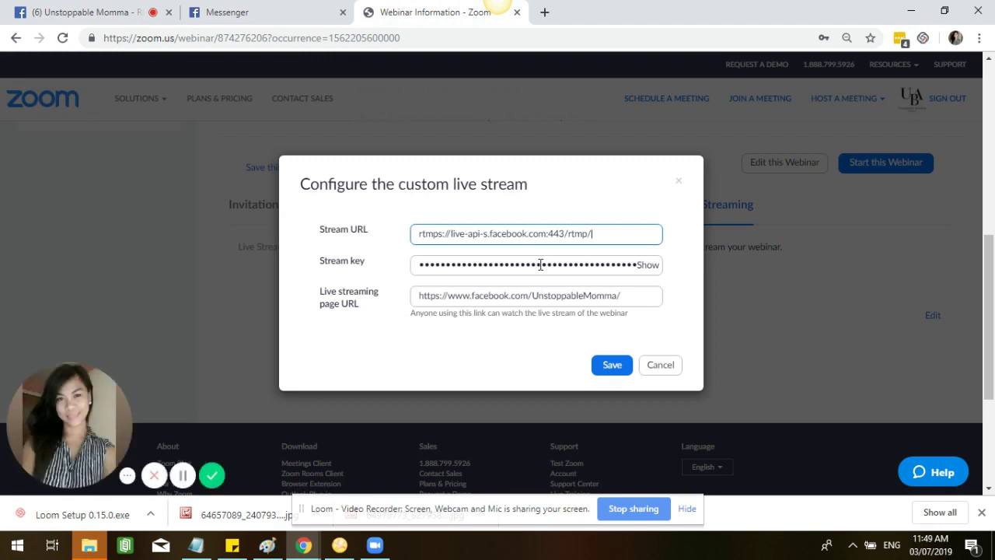
left_click(541, 265)
key("ctrl+a")
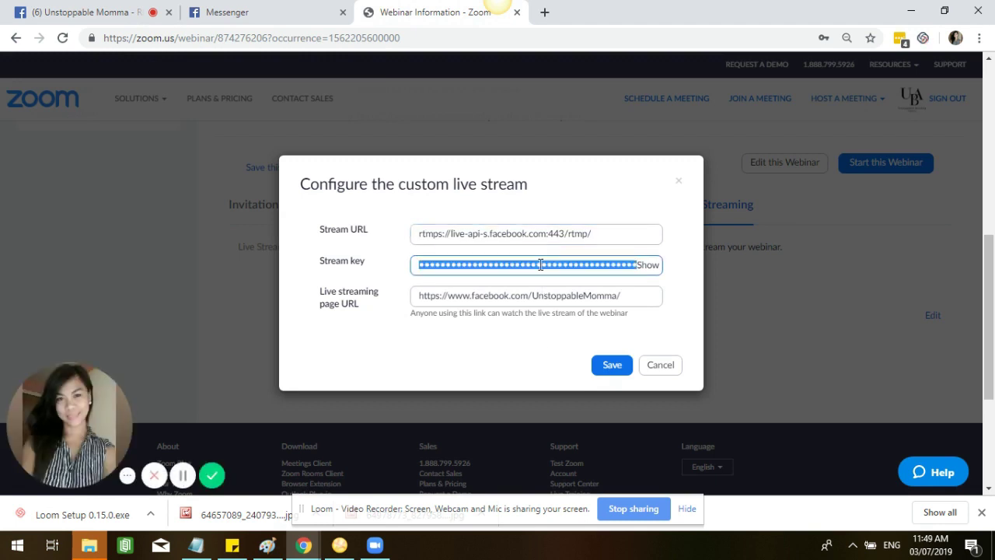
key("ctrl+v")
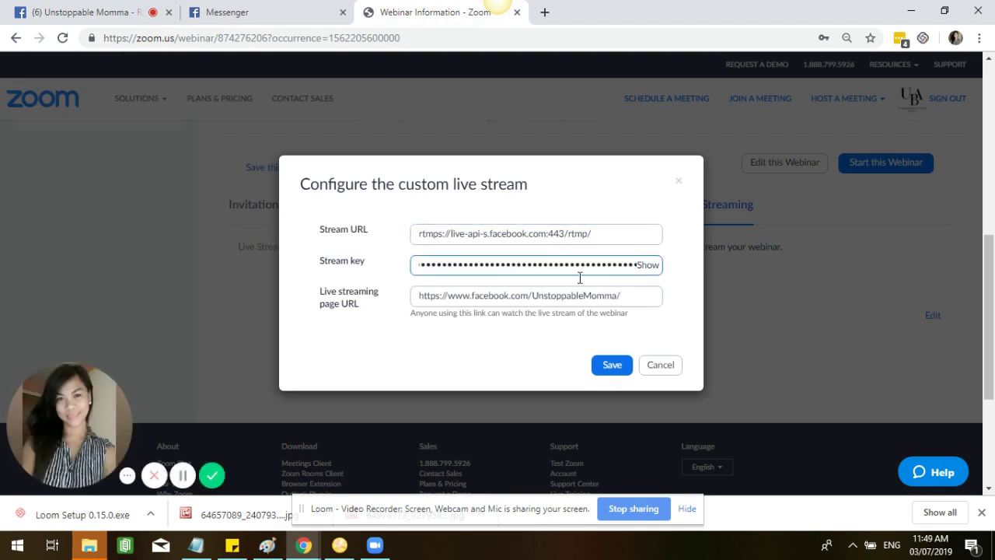
left_click(625, 300)
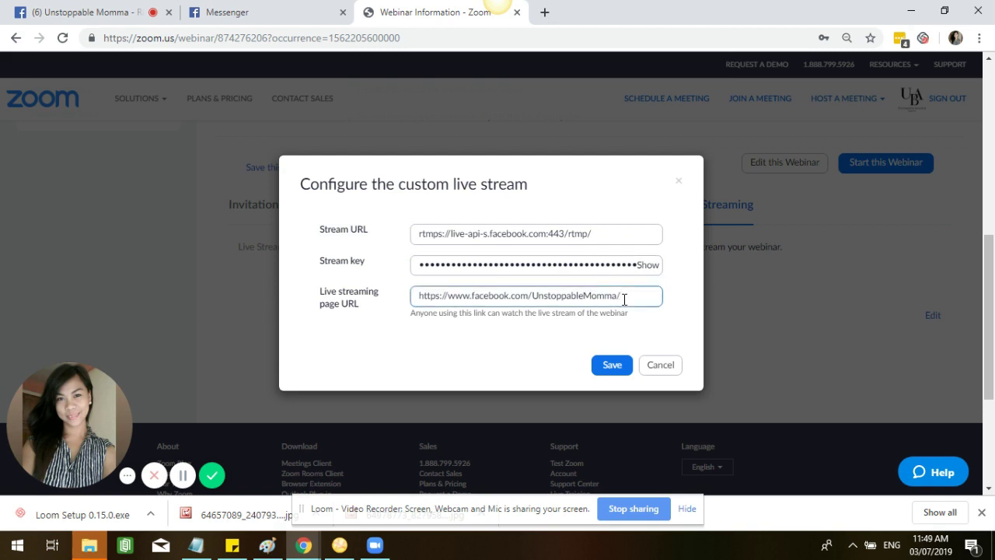
left_click(608, 373)
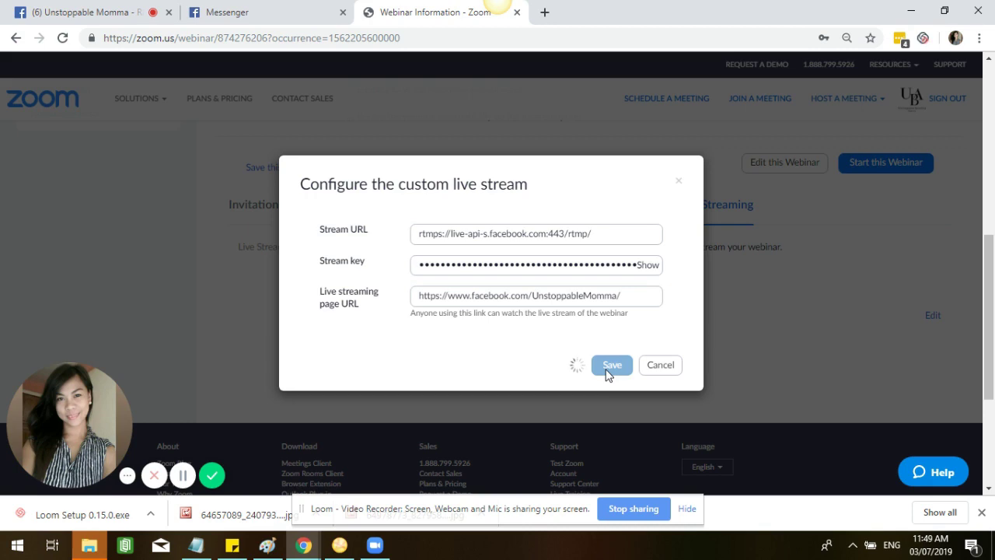
- Return to the Facebook live broadcast, check its description, and open its scheduling options
left_click(114, 13)
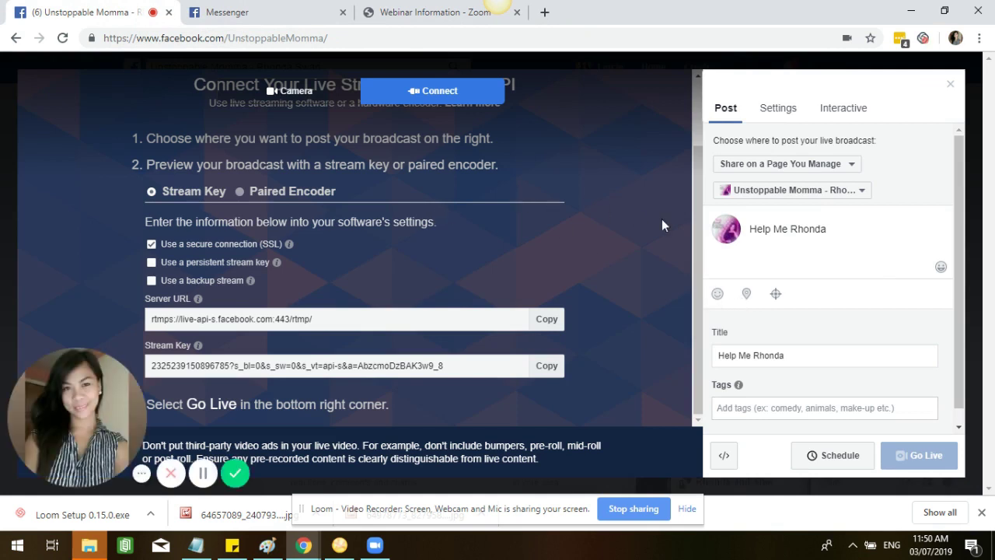
triple_click(810, 248)
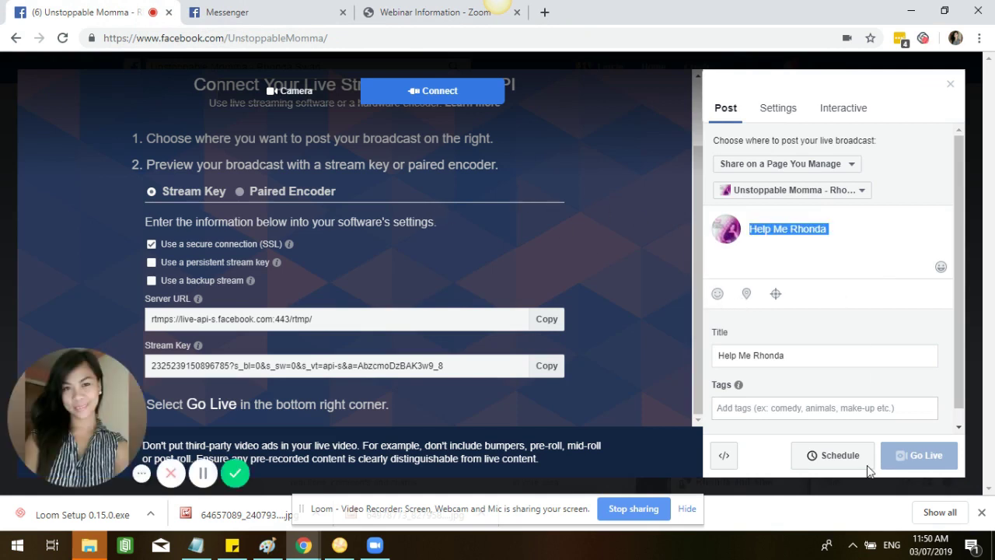
left_click(861, 465)
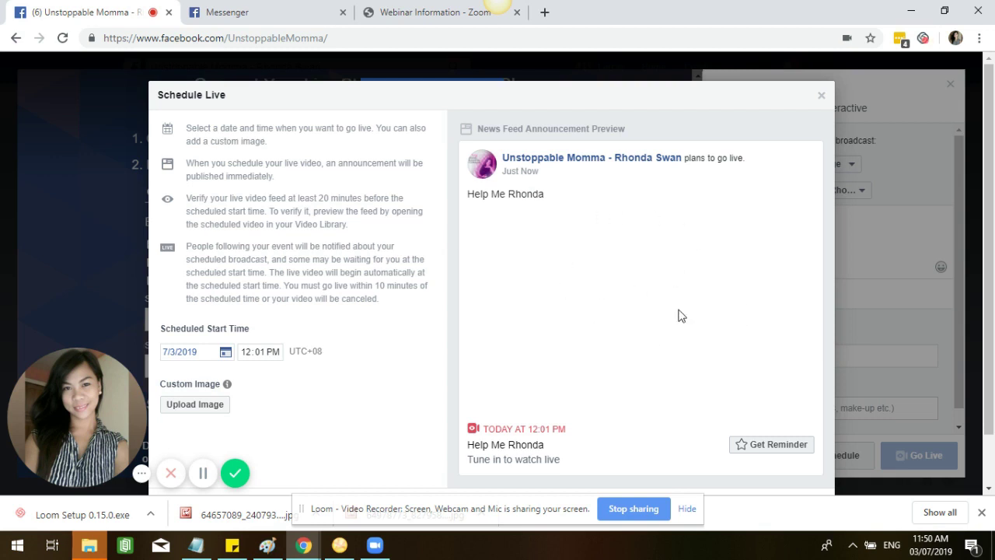
- Upload the Help Me Rhonda Show banner as the custom image and reposition it so the guest's photo and name fit within the frame
left_click(206, 412)
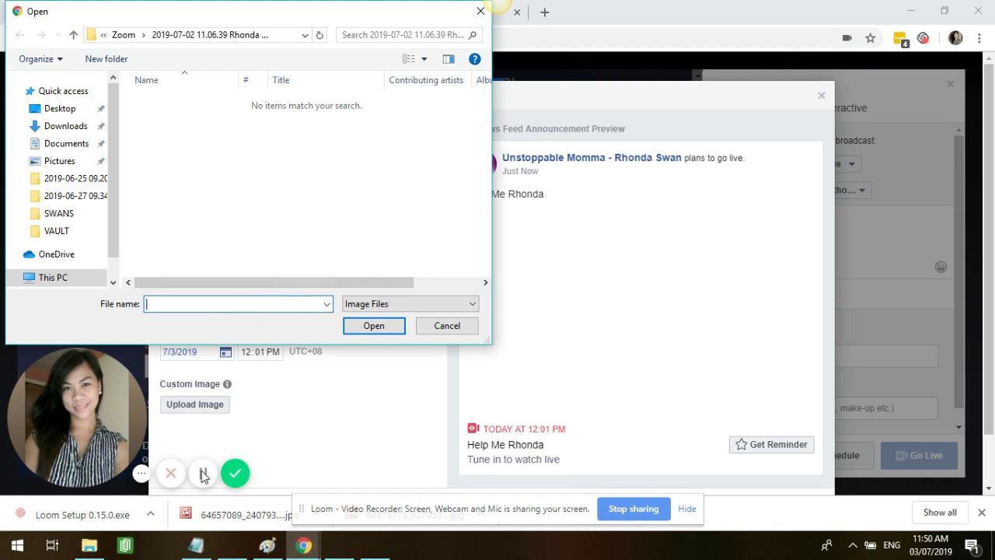
left_click(447, 333)
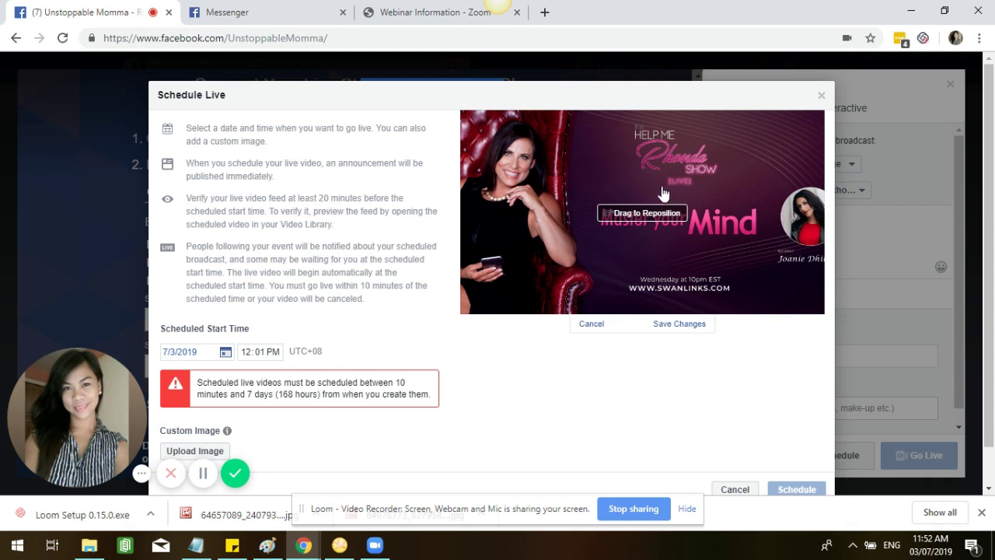
left_click_drag(665, 195, 554, 183)
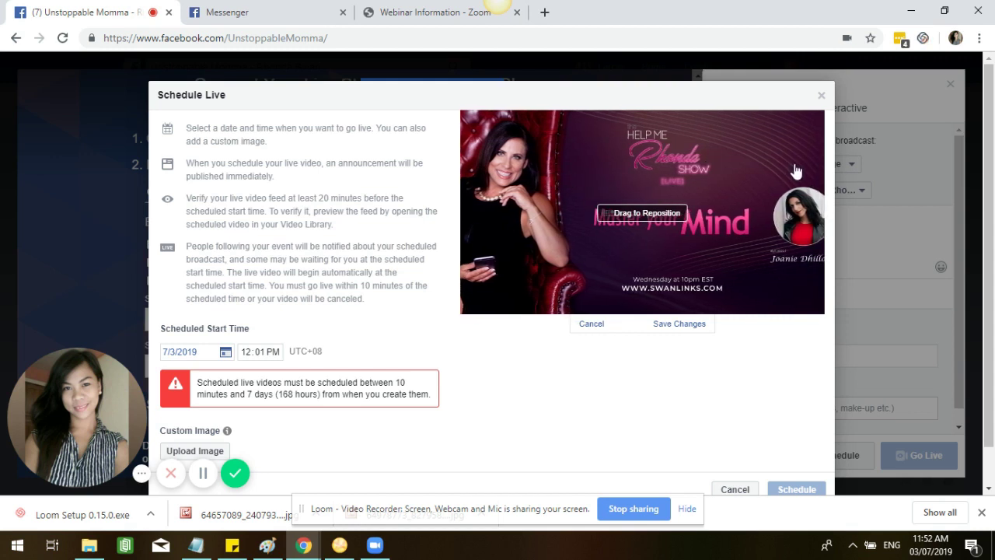
left_click_drag(747, 190, 689, 191)
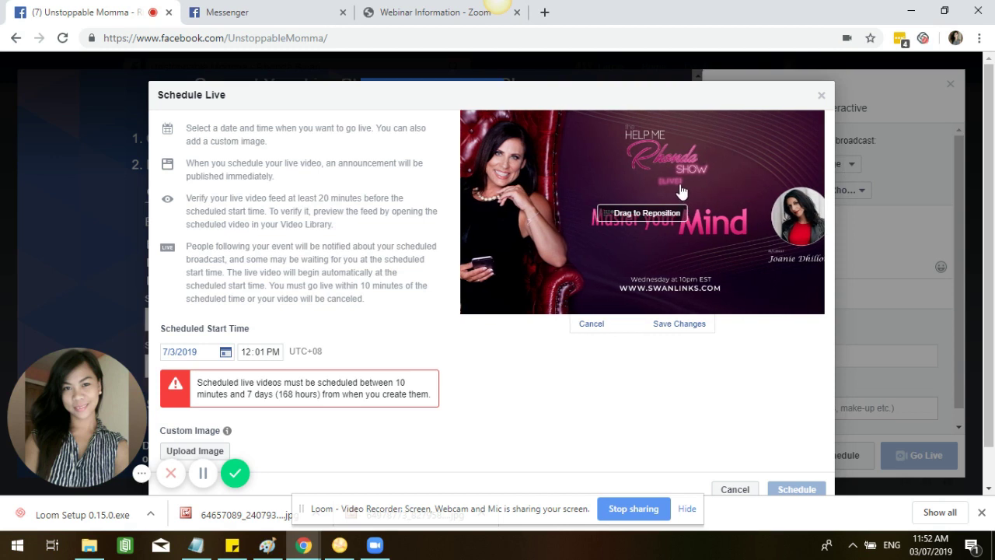
left_click_drag(596, 209, 471, 213)
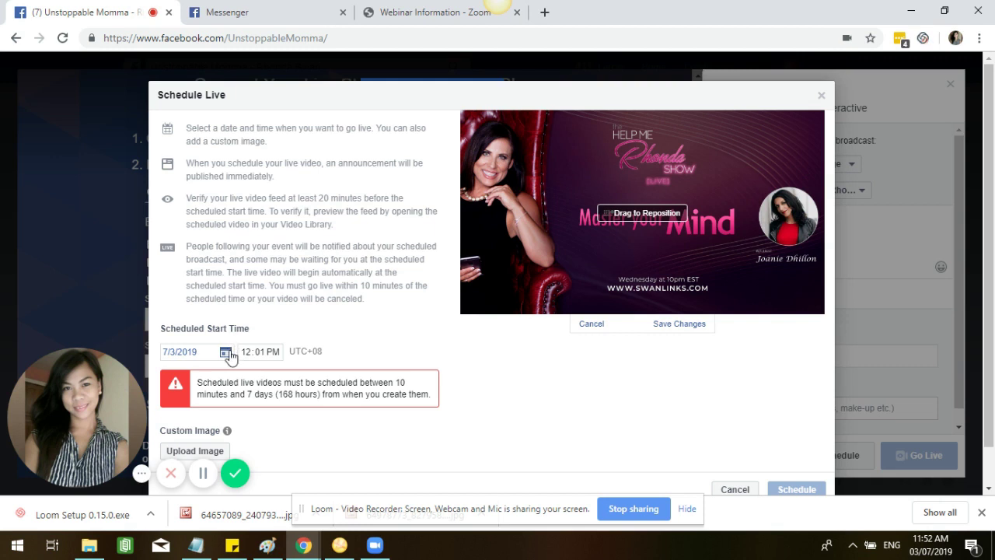
- Set the scheduled start time of the live broadcast to 7/4/2019 at 10:00 AM
left_click(225, 353)
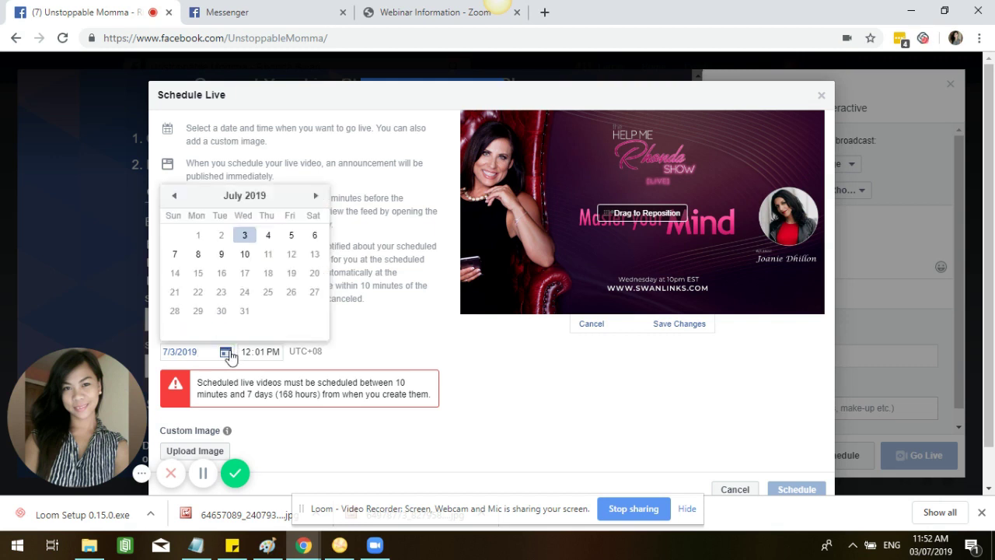
left_click(267, 236)
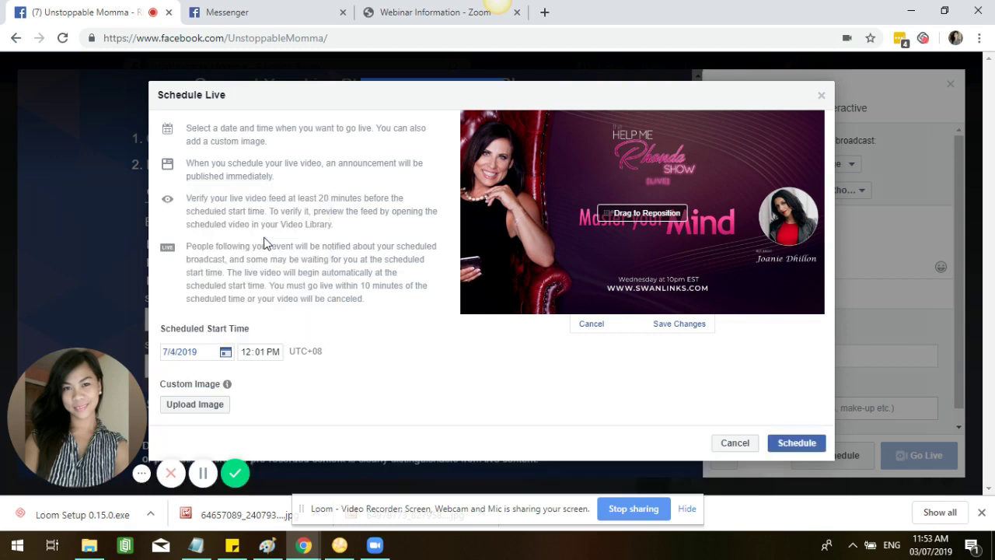
left_click(250, 357)
type("00a")
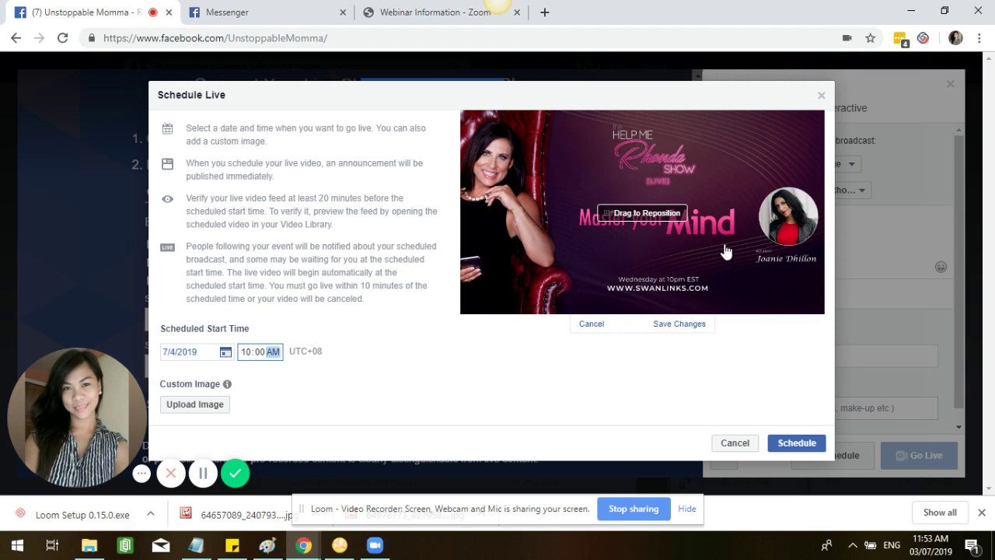
- Save the custom image's placement and schedule the live broadcast
left_click(673, 327)
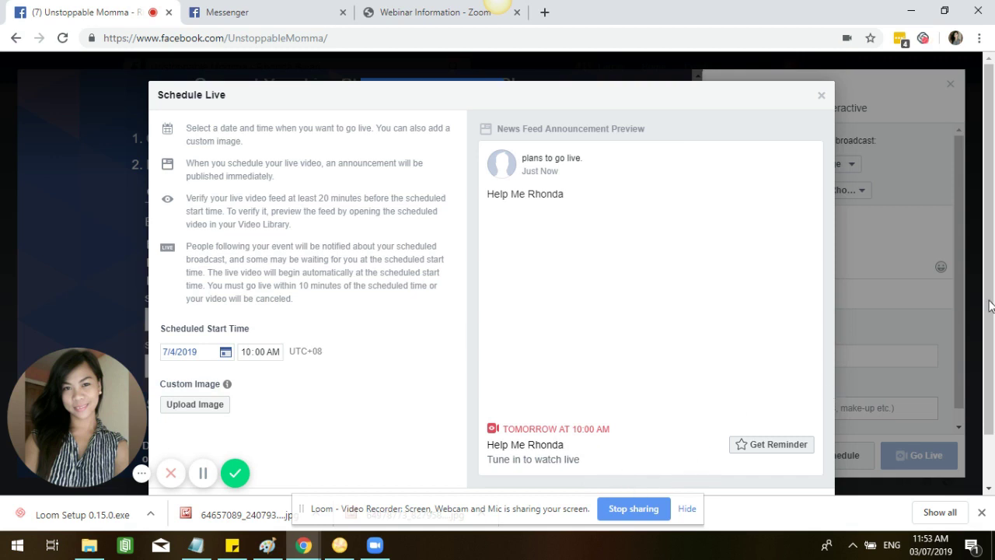
left_click_drag(990, 305, 991, 353)
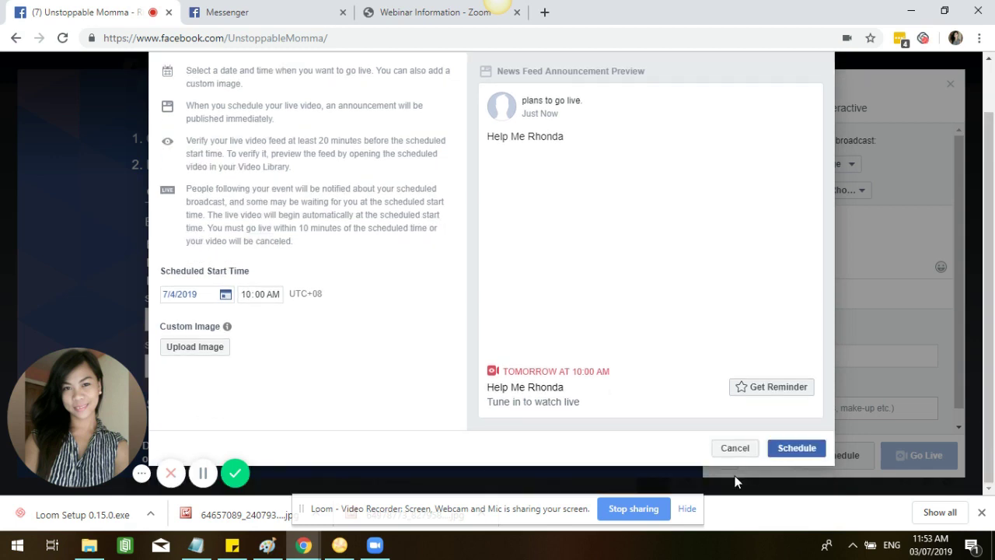
left_click(788, 455)
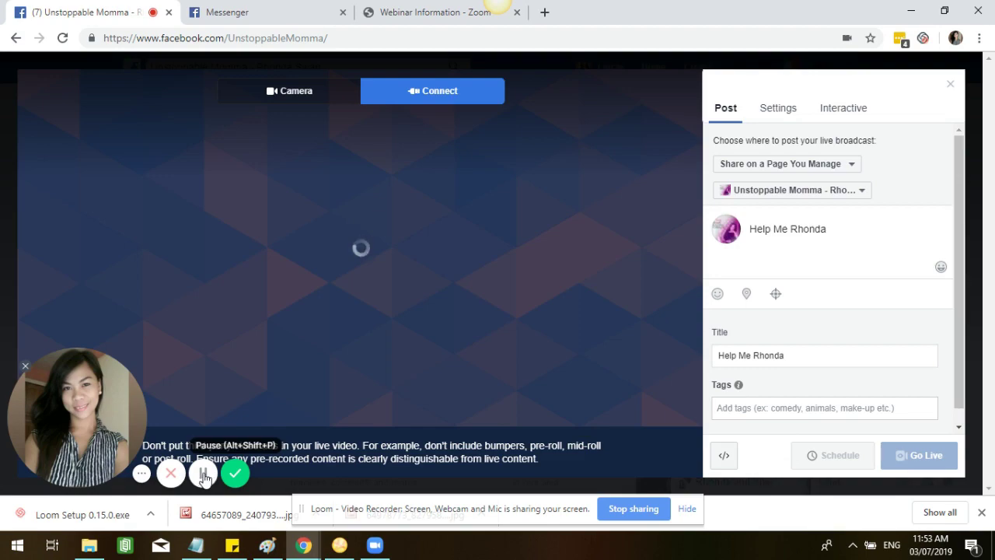
left_click(204, 476)
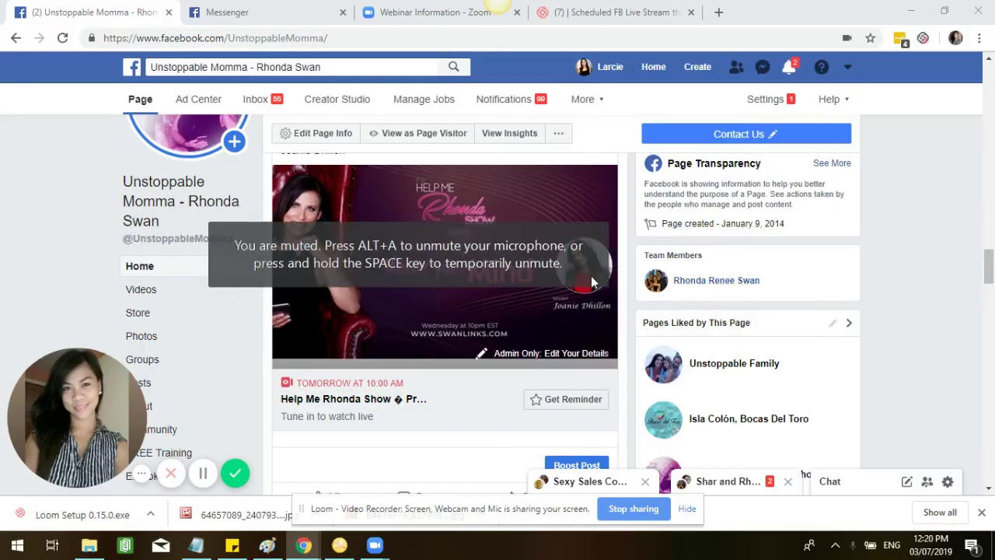
- Review the scheduled live announcement on the Facebook page, including its start time and reminder option
left_click(924, 237)
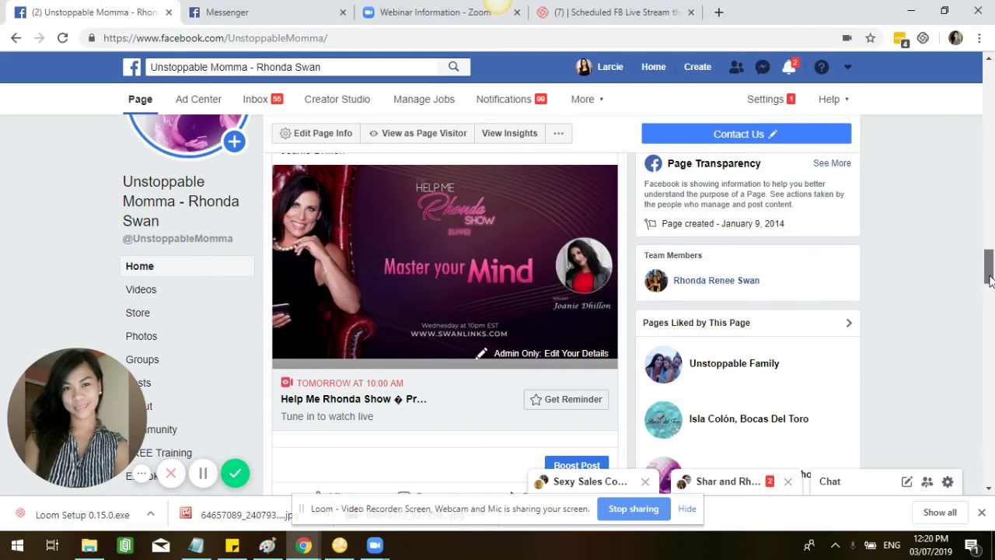
scroll(981, 278, "down", 1)
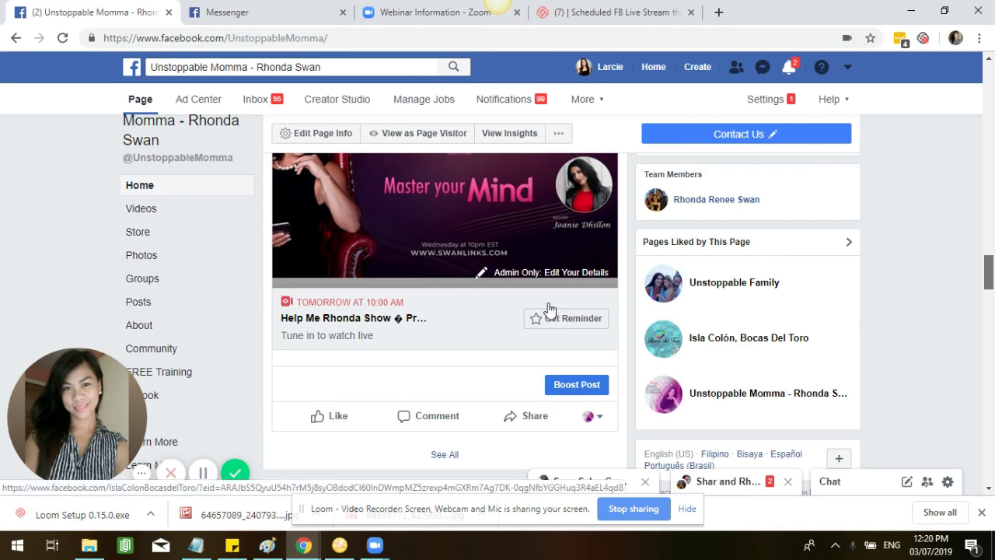
scroll(573, 284, "down", 1)
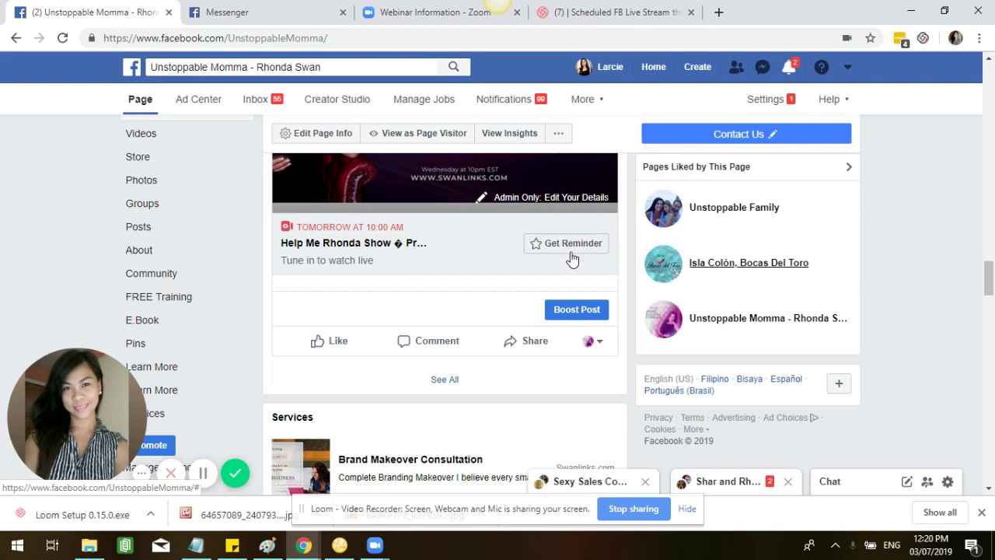
- Switch to the Help Me Rhonda Show webinar in Zoom, start it, and bring its meeting window to the front
left_click(415, 22)
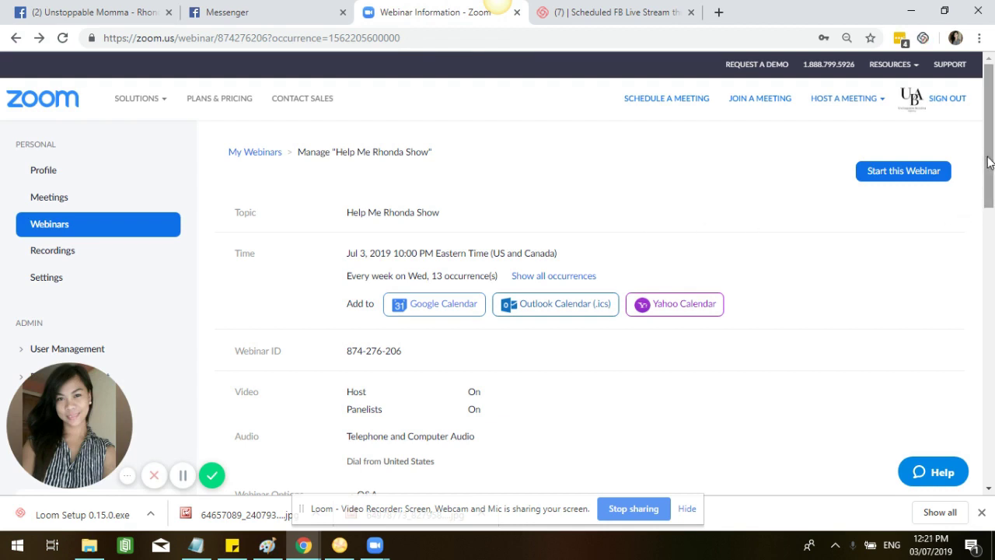
left_click_drag(989, 161, 990, 304)
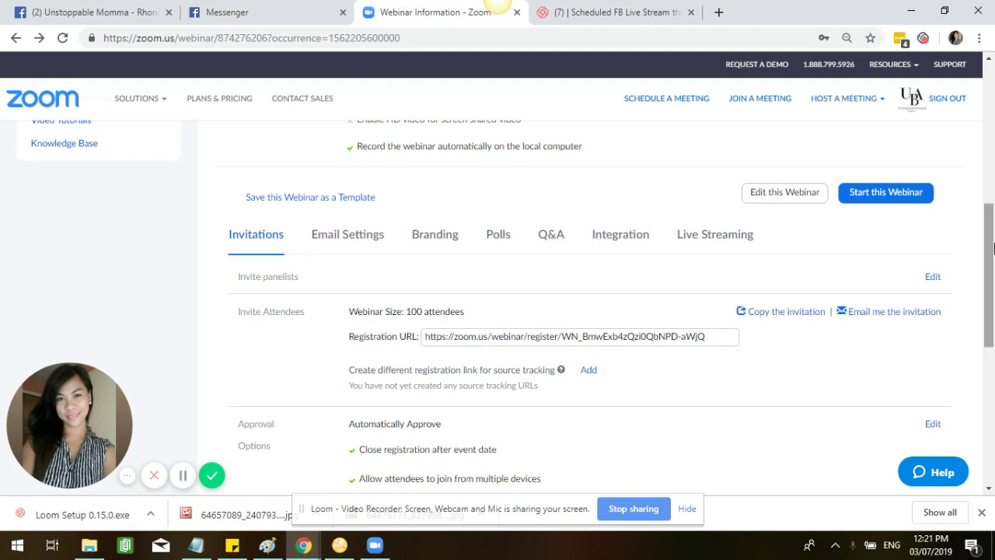
left_click_drag(994, 243, 991, 101)
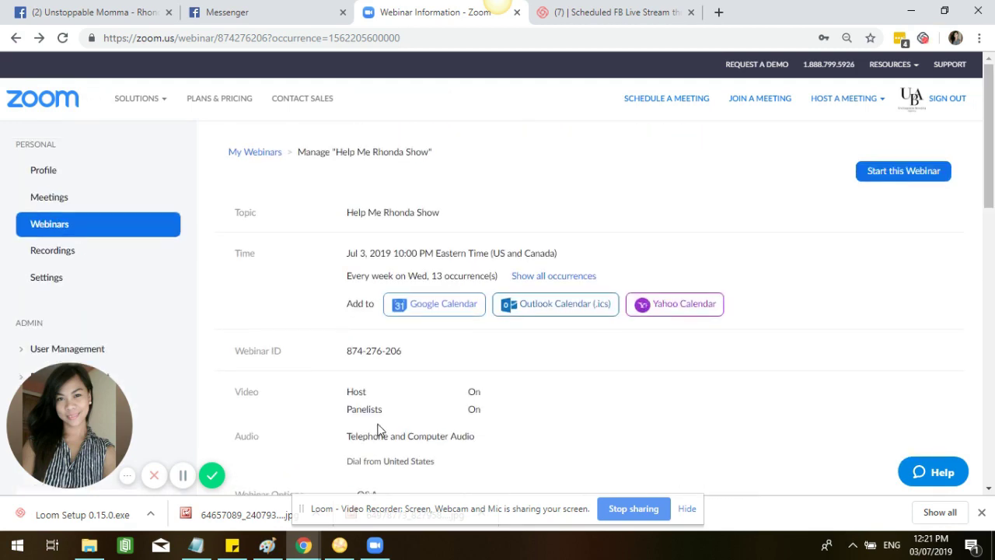
left_click(378, 547)
left_click(895, 178)
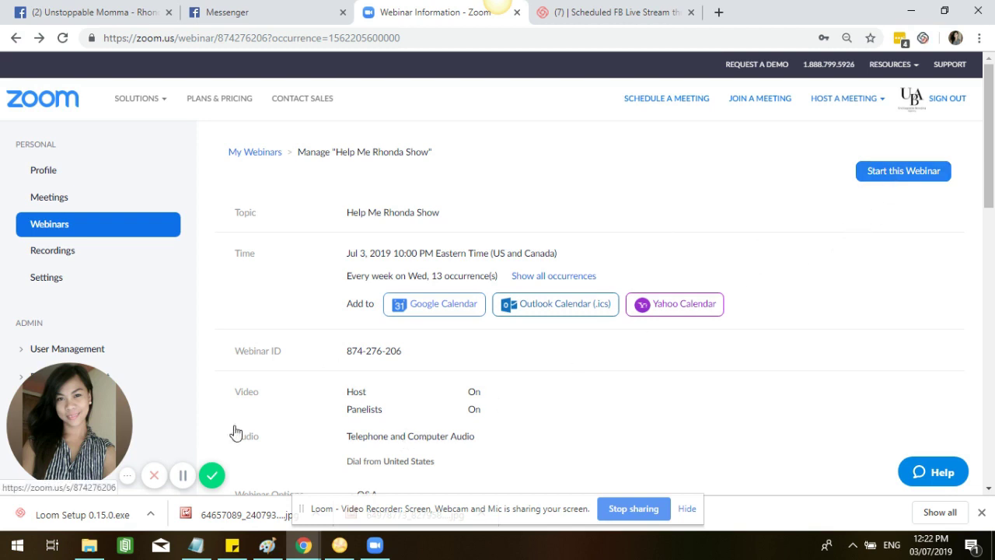
left_click(182, 476)
left_click(183, 475)
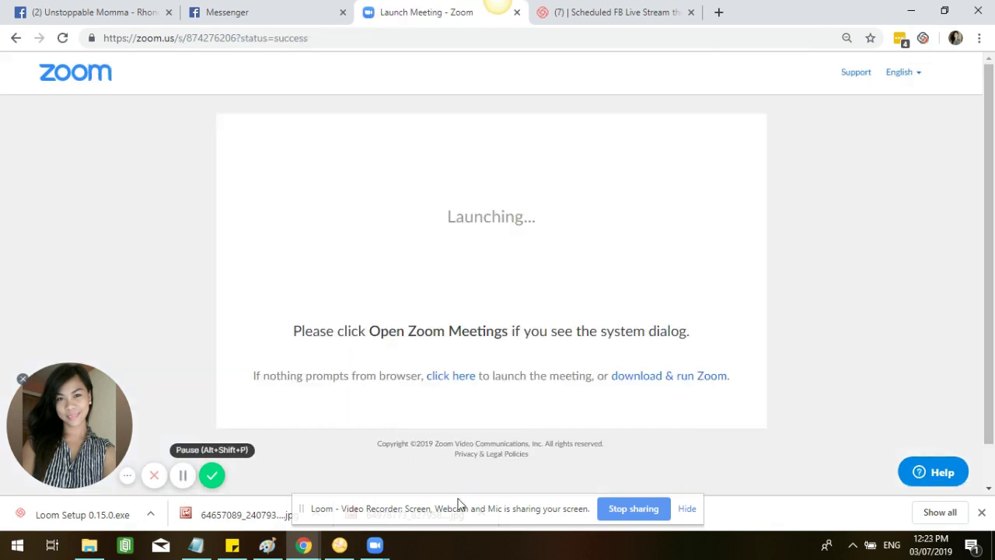
mouse_move(381, 547)
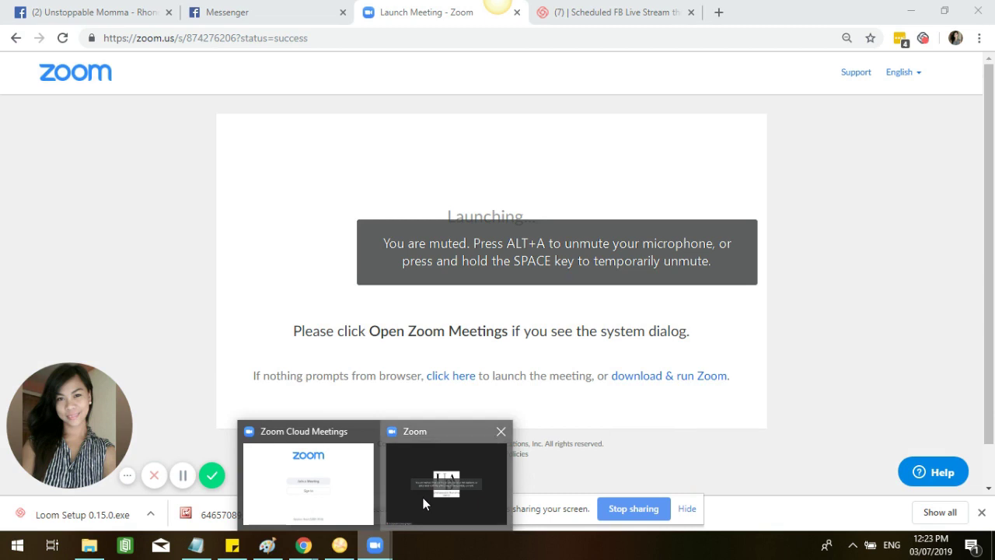
left_click(423, 499)
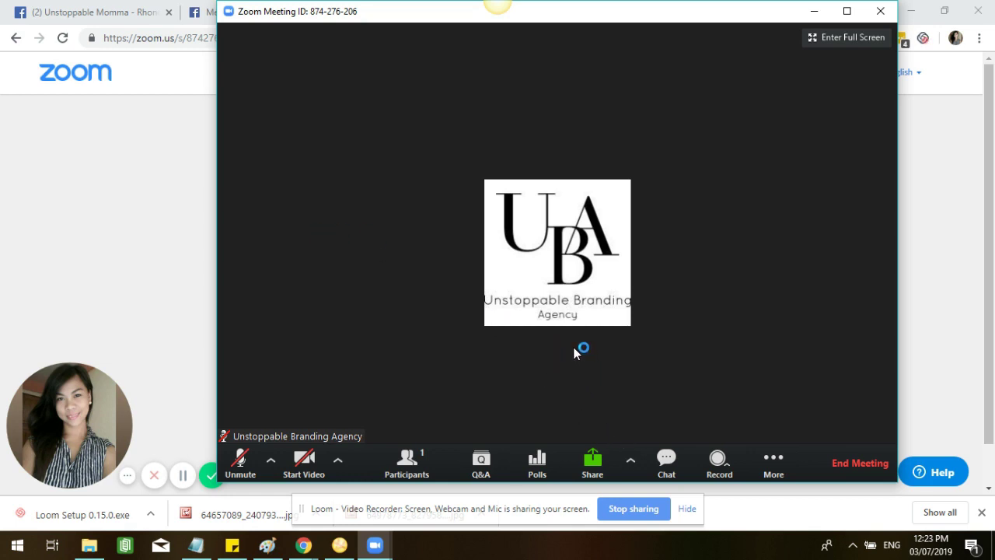
- Show the webinar's participants and check both the attendees list and the panelists list
left_click(425, 455)
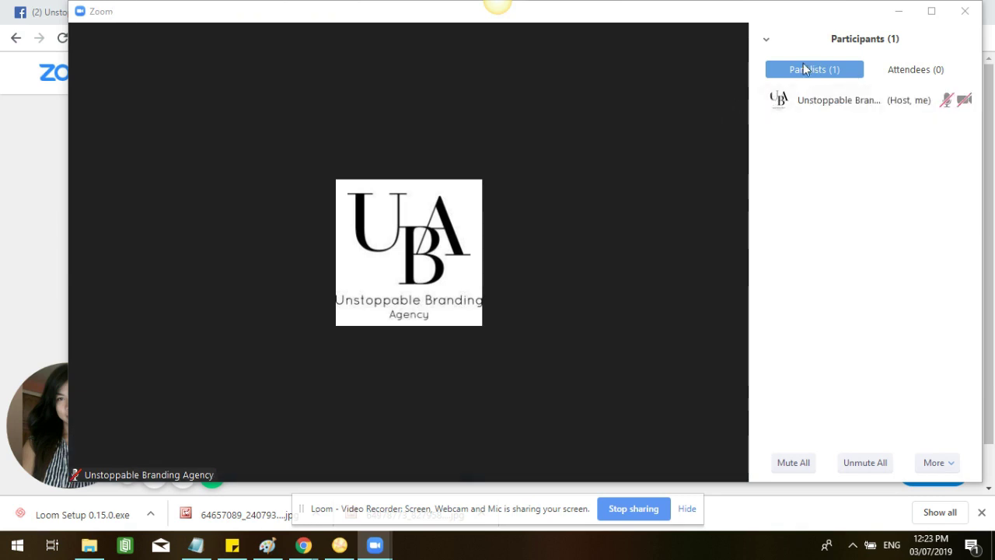
left_click(931, 71)
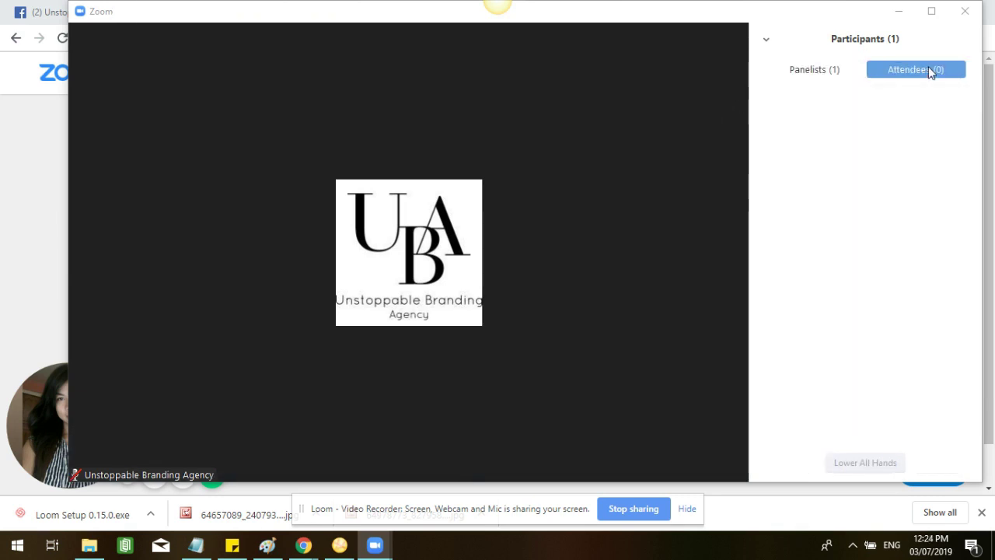
mouse_move(618, 151)
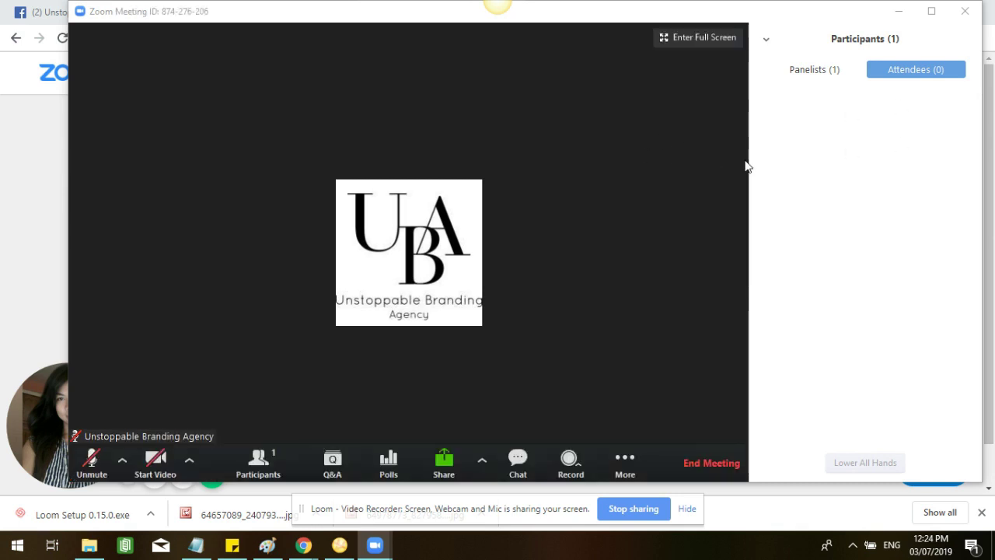
left_click(828, 72)
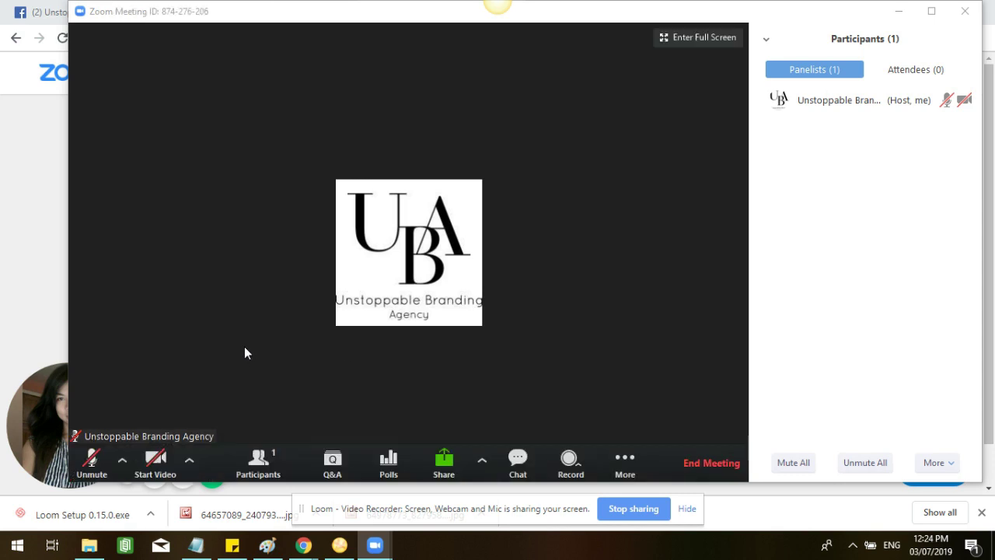
- Examine the webinar's recording choices and its live streaming choices, including the custom live streaming service, without selecting any
left_click(621, 460)
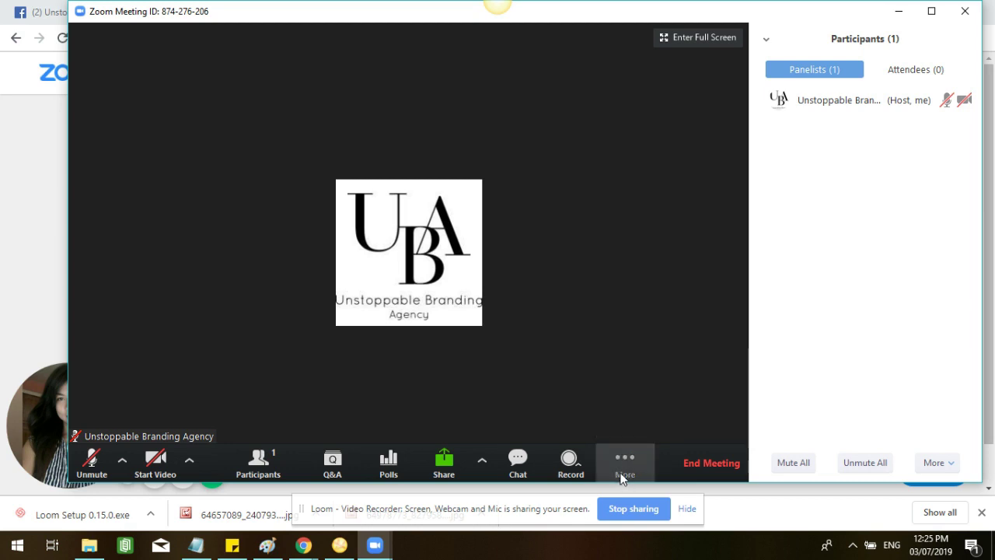
left_click(585, 466)
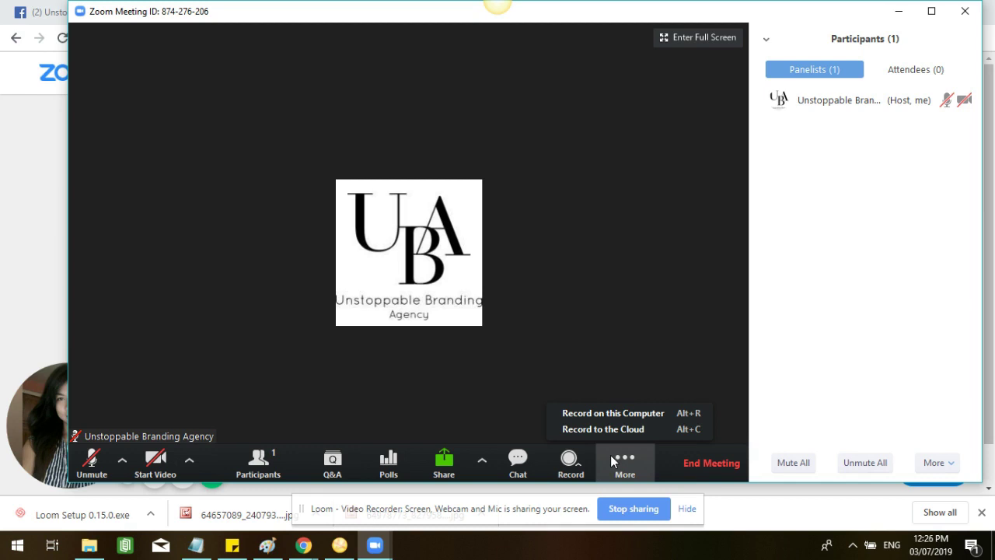
left_click(612, 461)
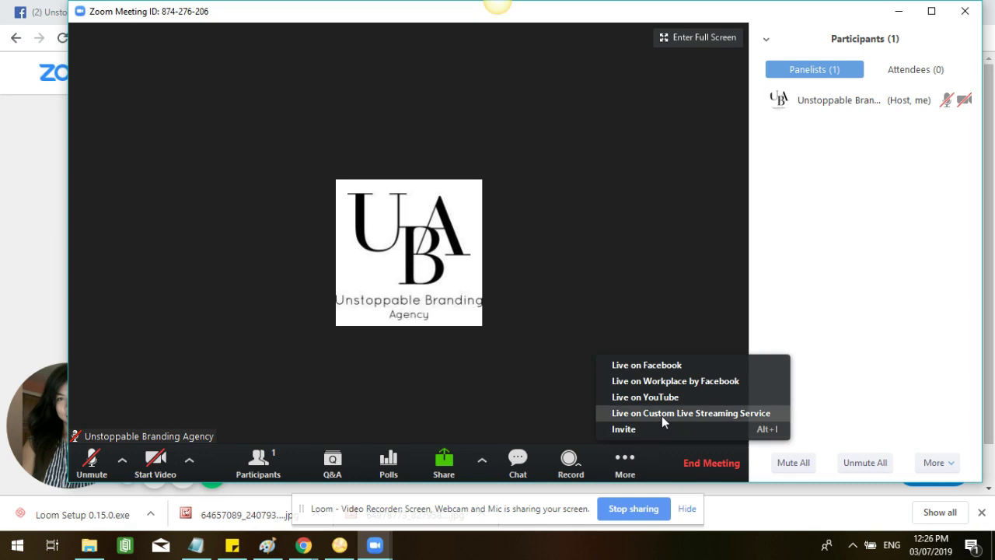
left_click(513, 377)
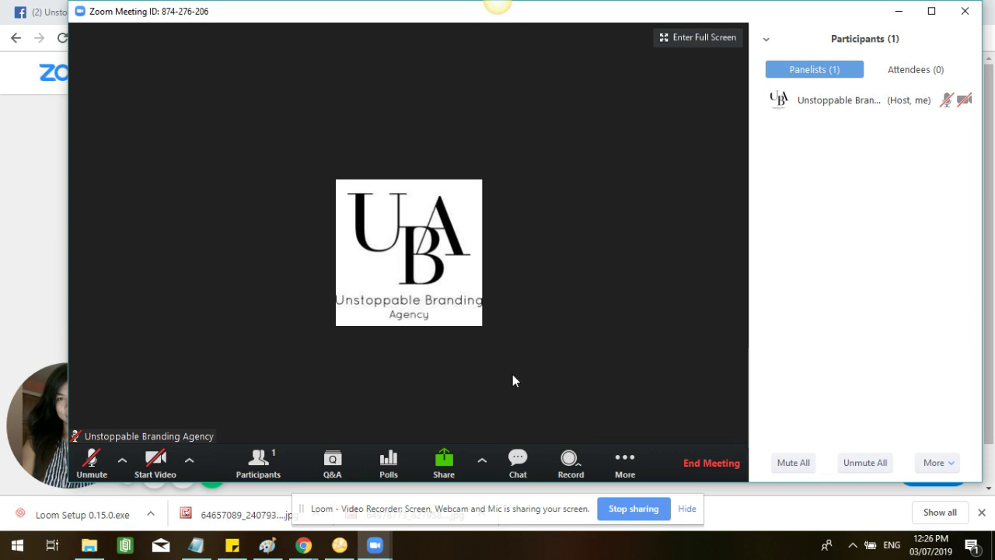